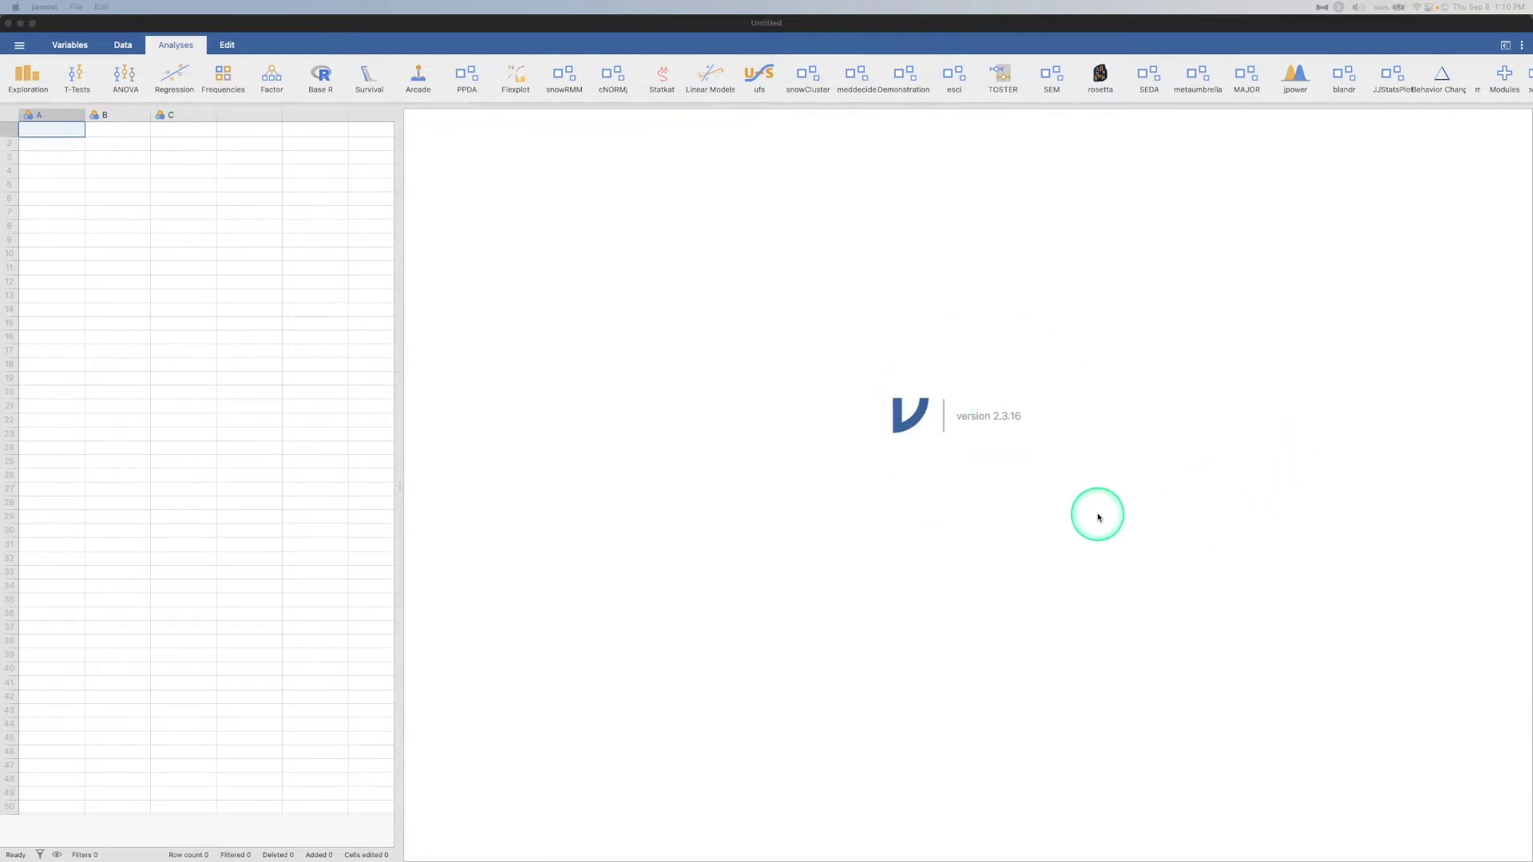
Open the jamovi module library and search available modules for 'r', finding Rj Editor installed
click(1501, 80)
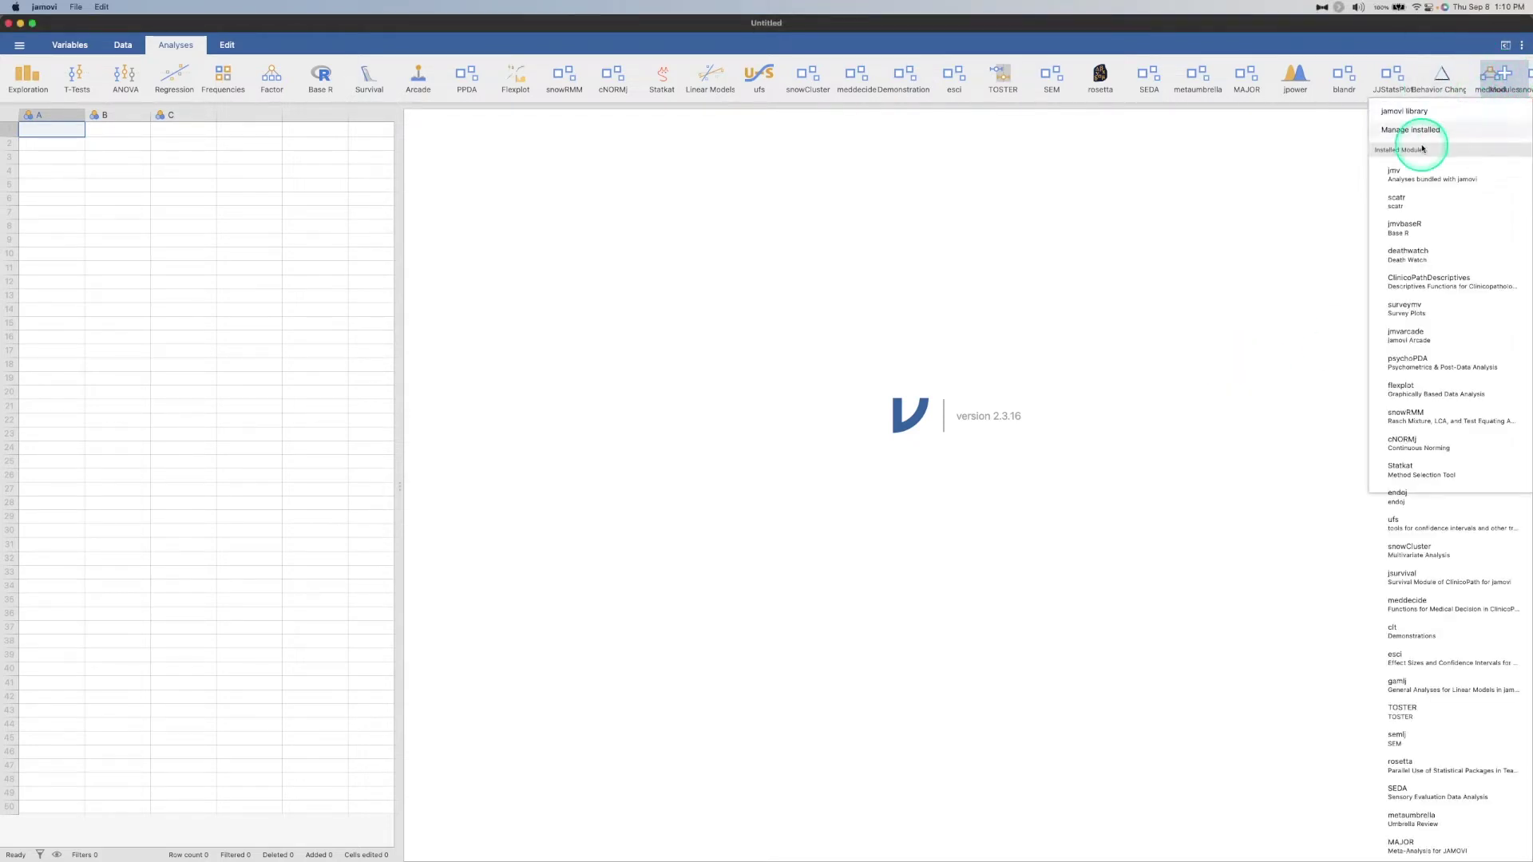
click(1413, 144)
click(738, 176)
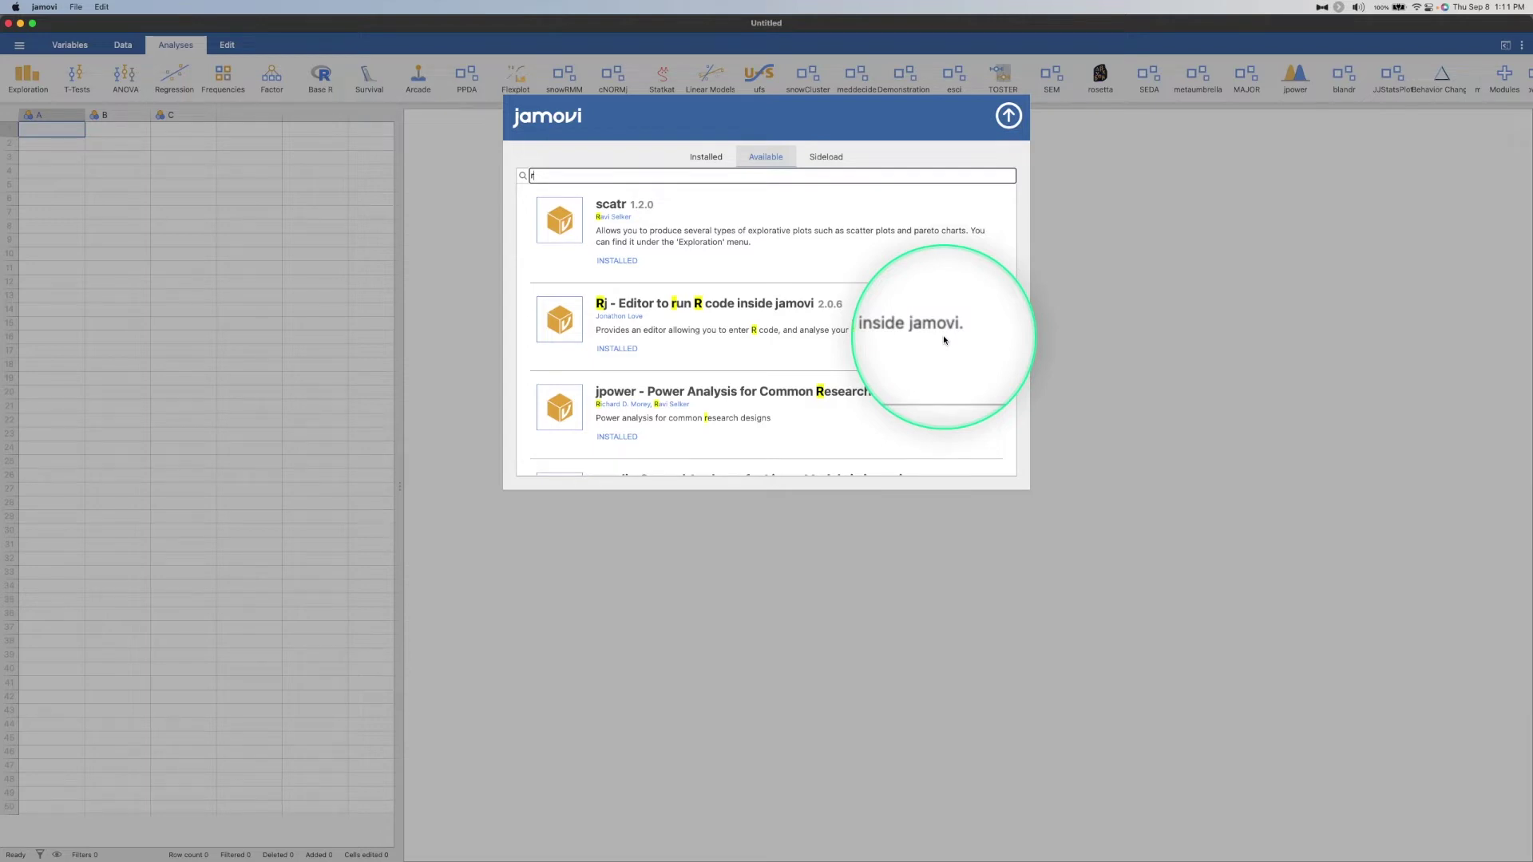
Close the module library and bring up the R ribbon menu offering Rj Editor and Rj Editor +
click(1006, 120)
scroll(1069, 76, right, 3)
scroll(1070, 78, right, 5)
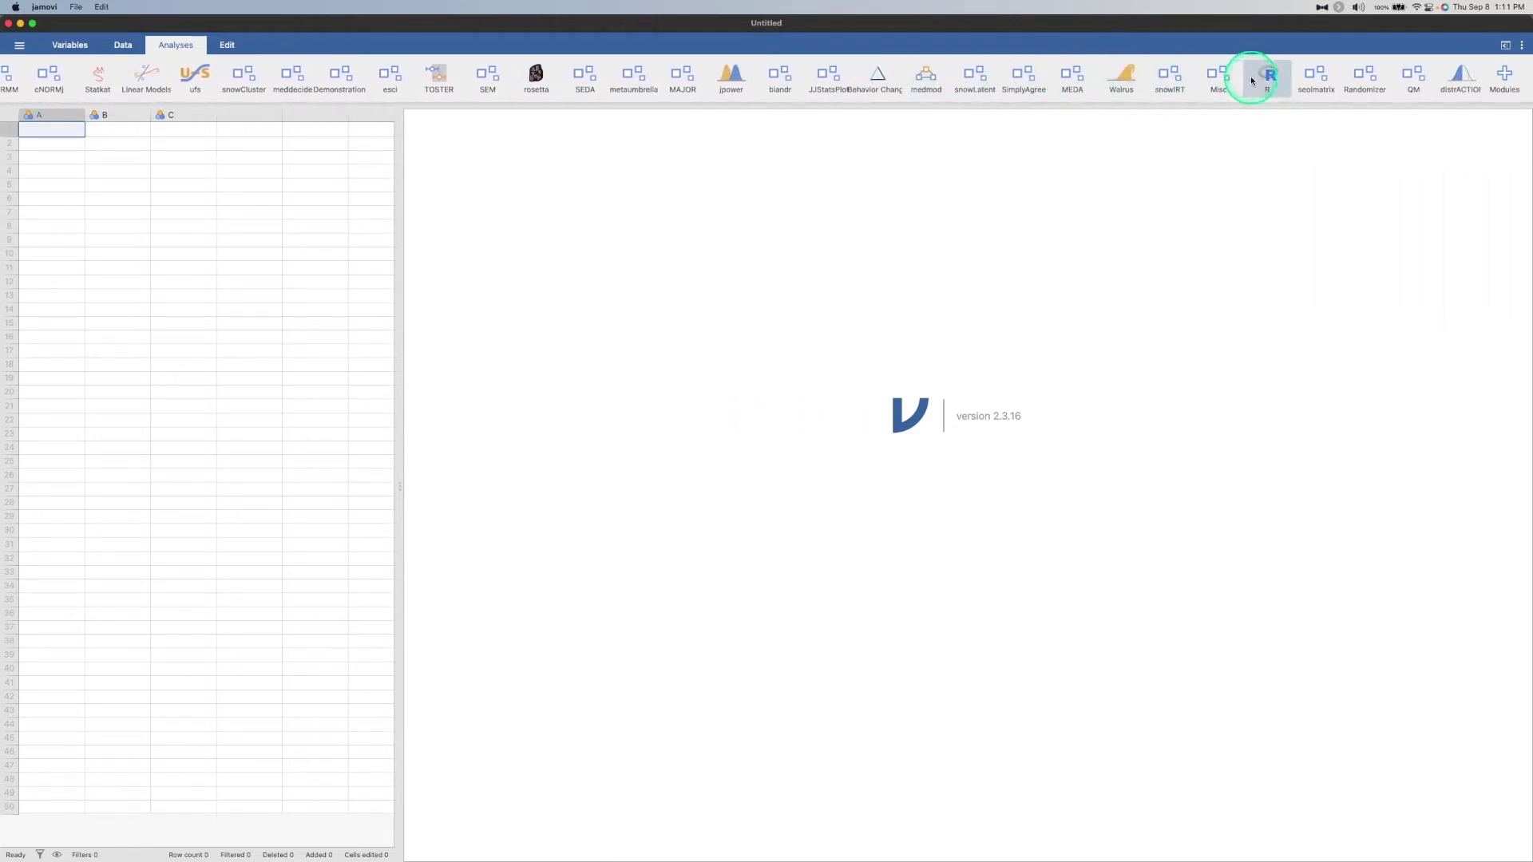
scroll(1245, 80, left, 8)
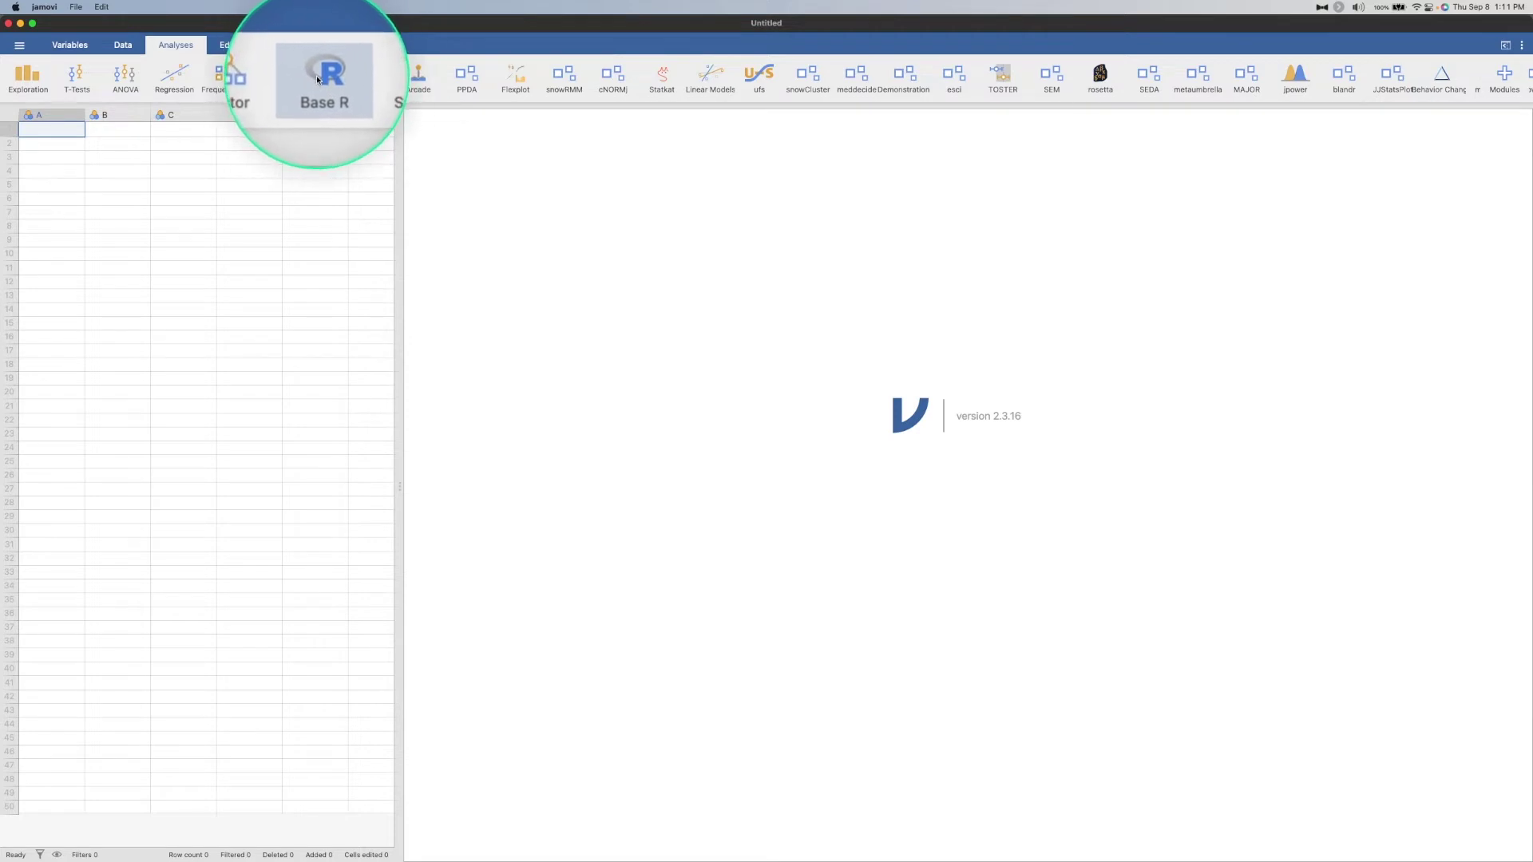
scroll(540, 86, right, 5)
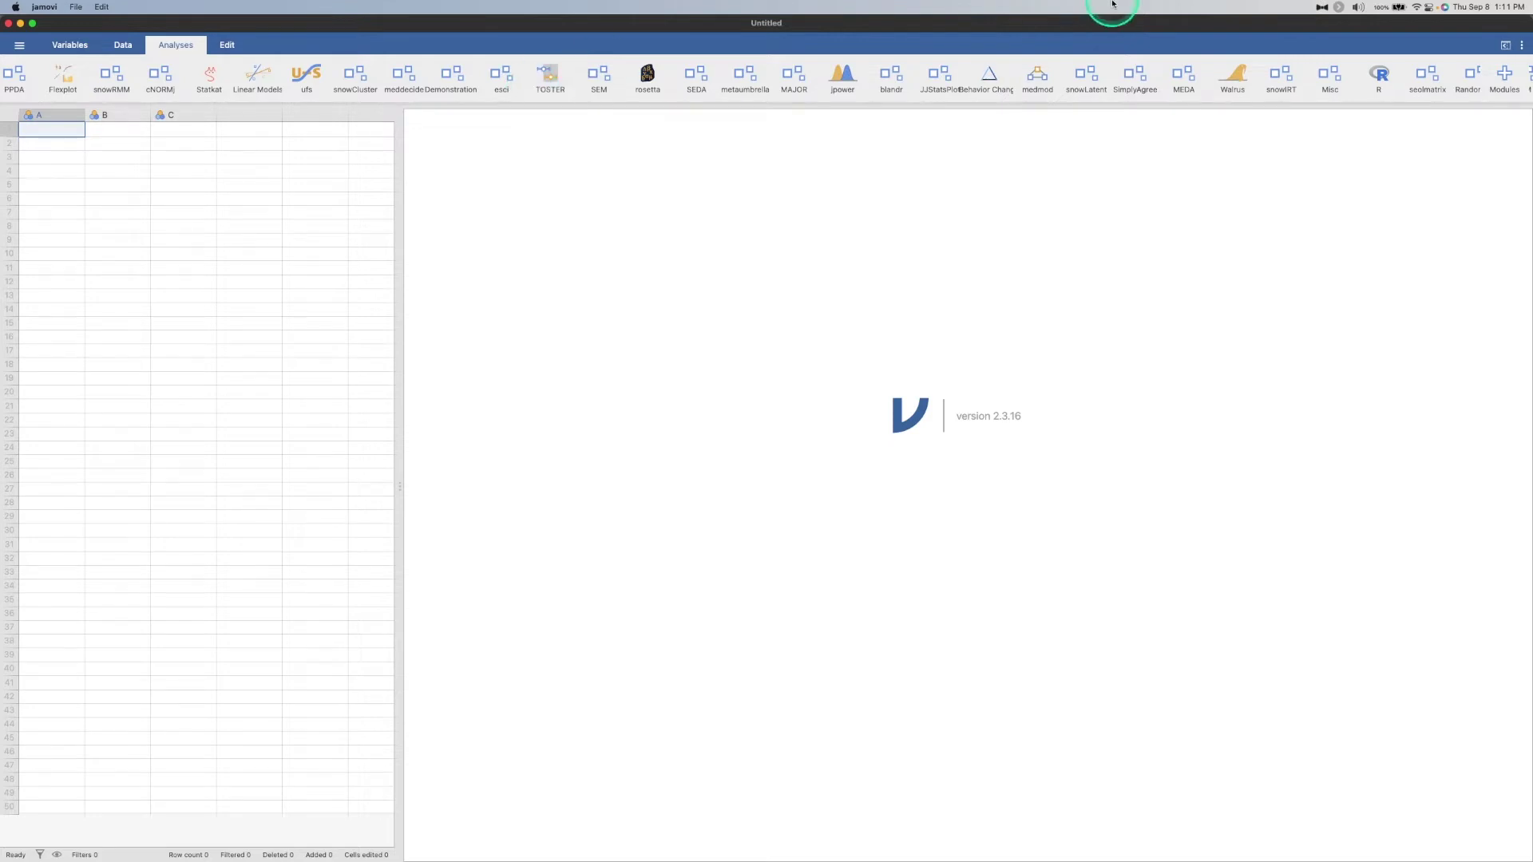
click(1374, 81)
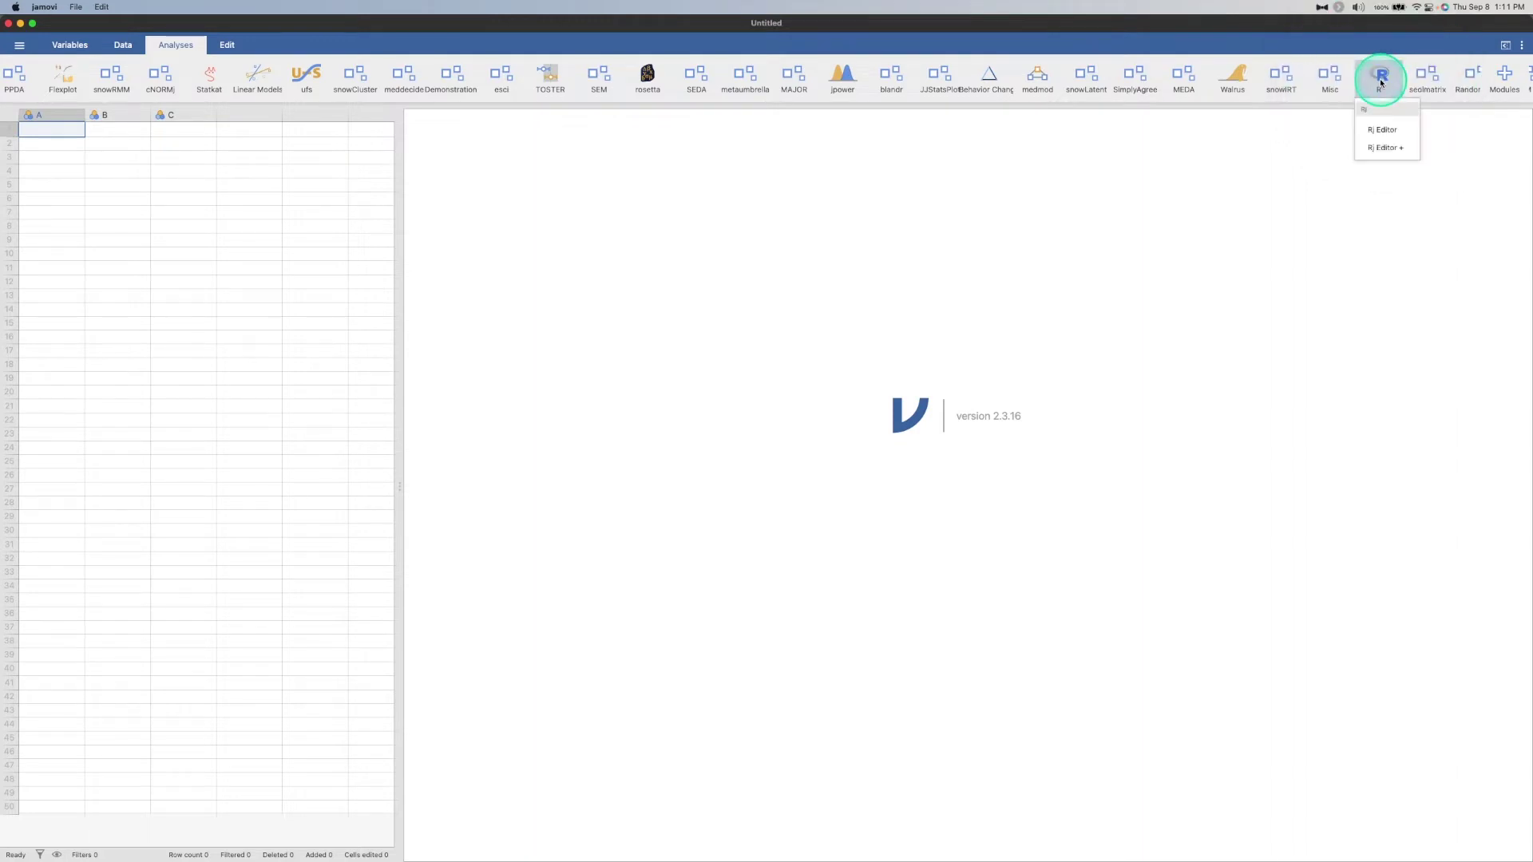
Add a basic Rj Editor analysis, then choose Rj Editor + from the R menu
click(1385, 136)
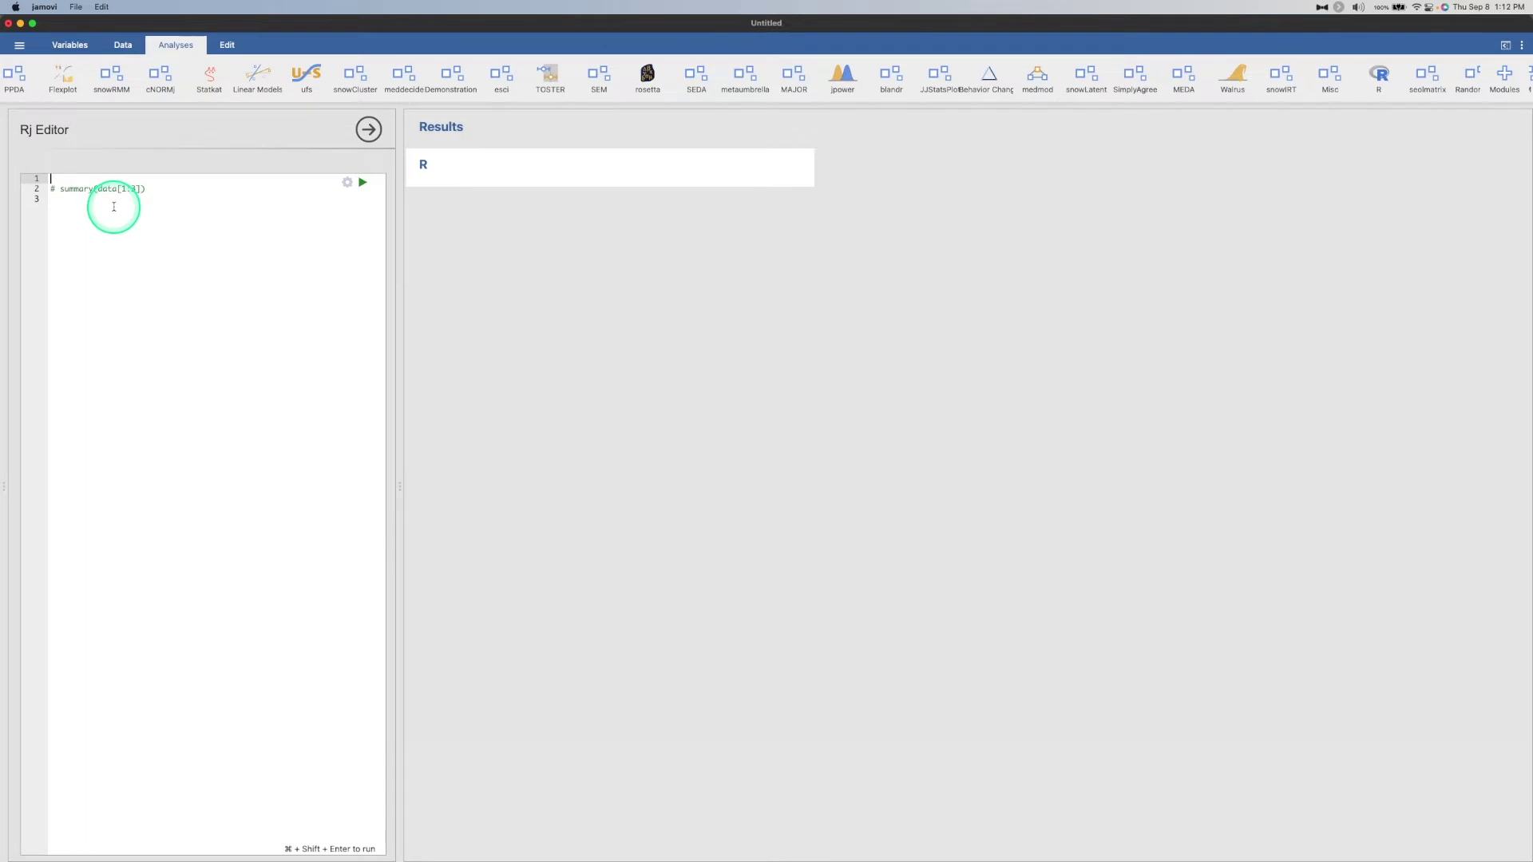
click(1379, 75)
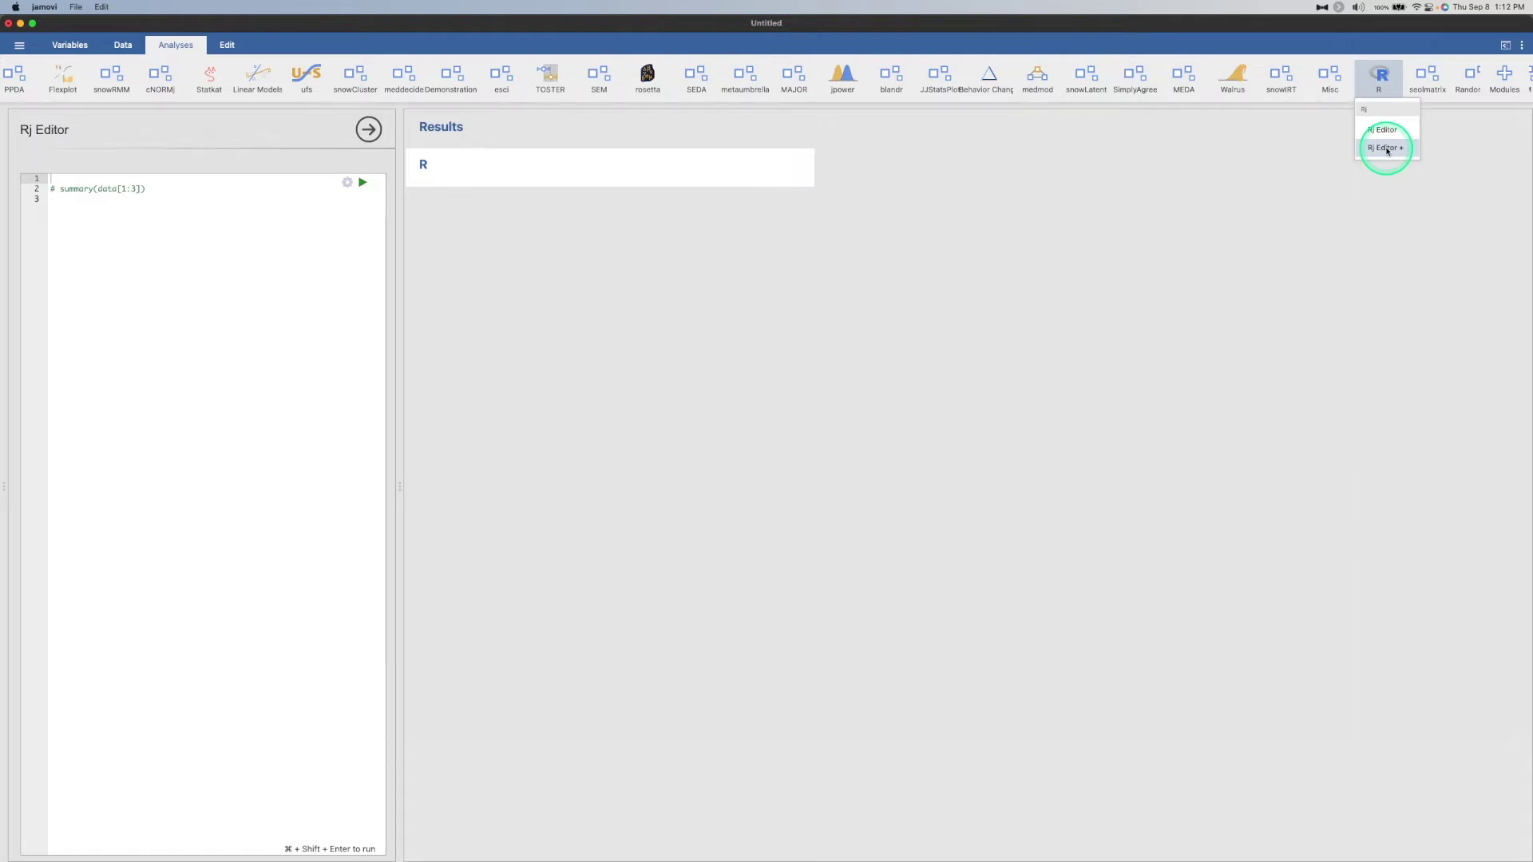
click(1386, 148)
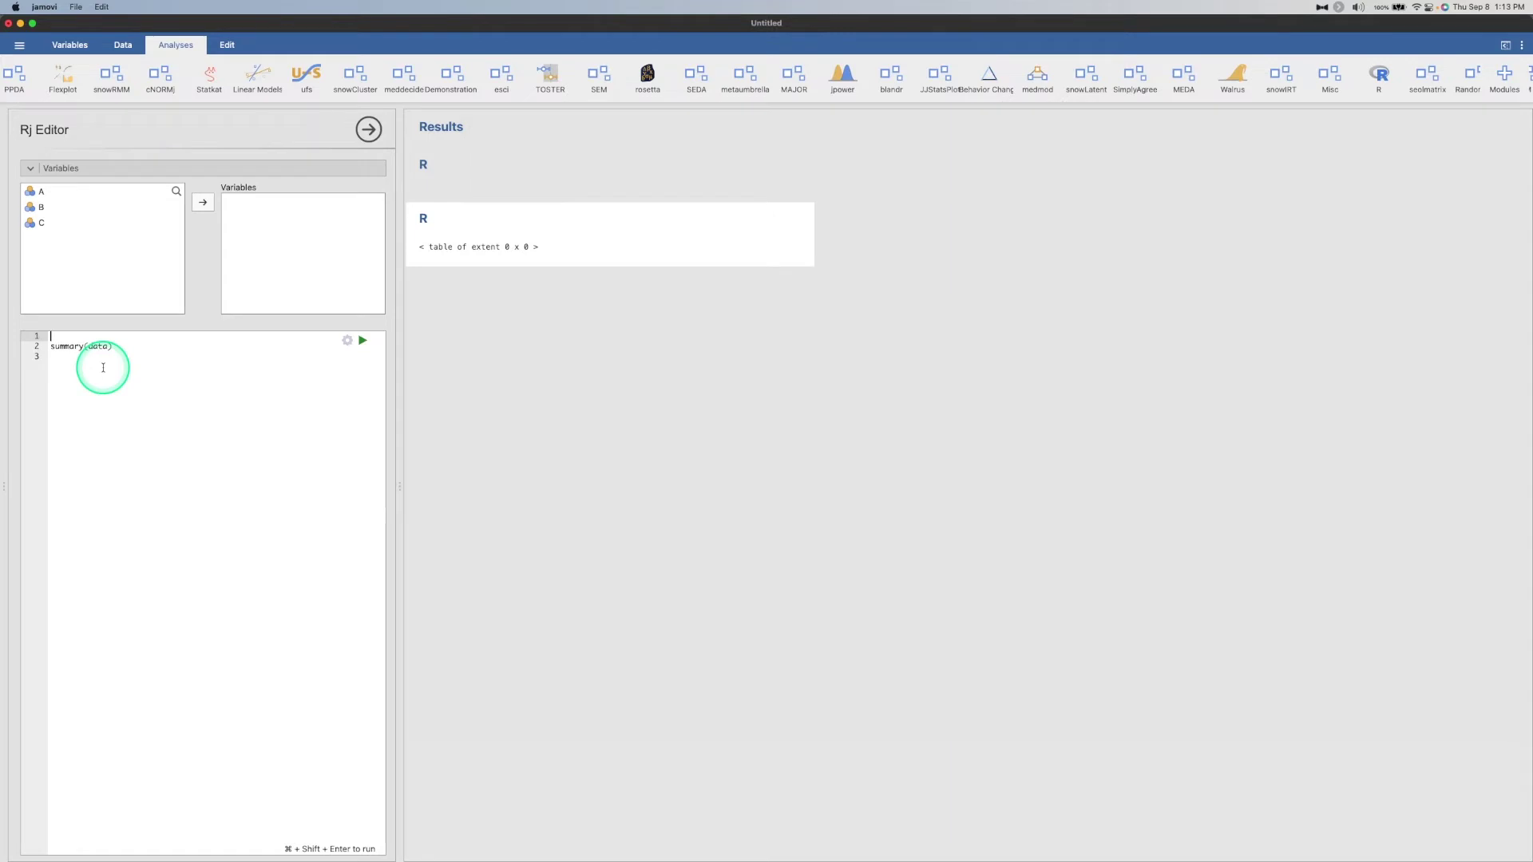
Scroll left to view the Rj Editor + panel listing variables A, B and C
scroll(325, 75, left, 6)
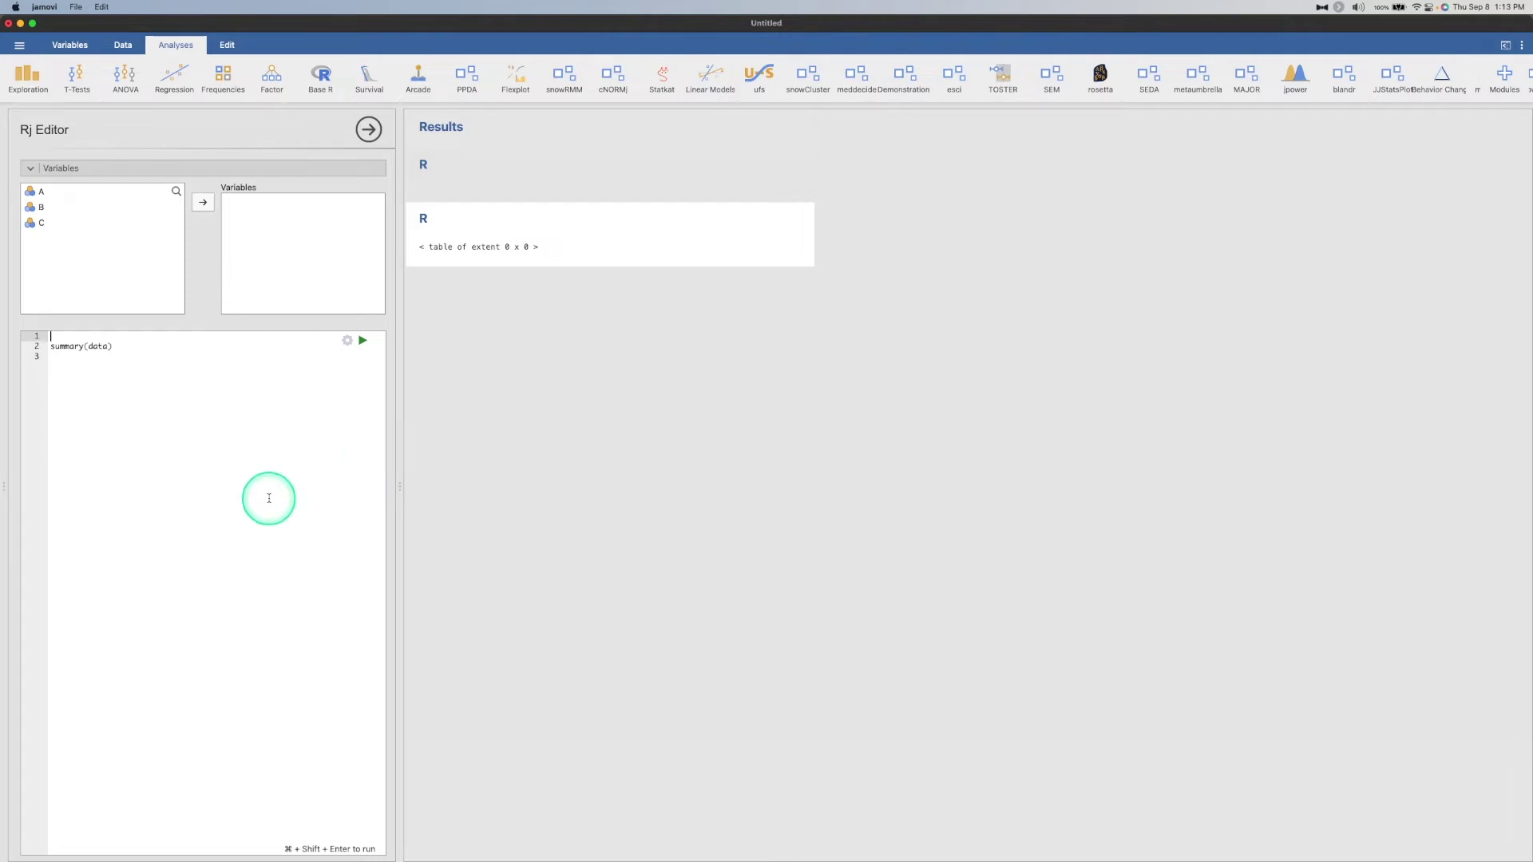
Open the Big 5 (Dolan, Oort, Stoel & Wicherts, 2009) dataset from the Data Library and maximise its window
click(27, 48)
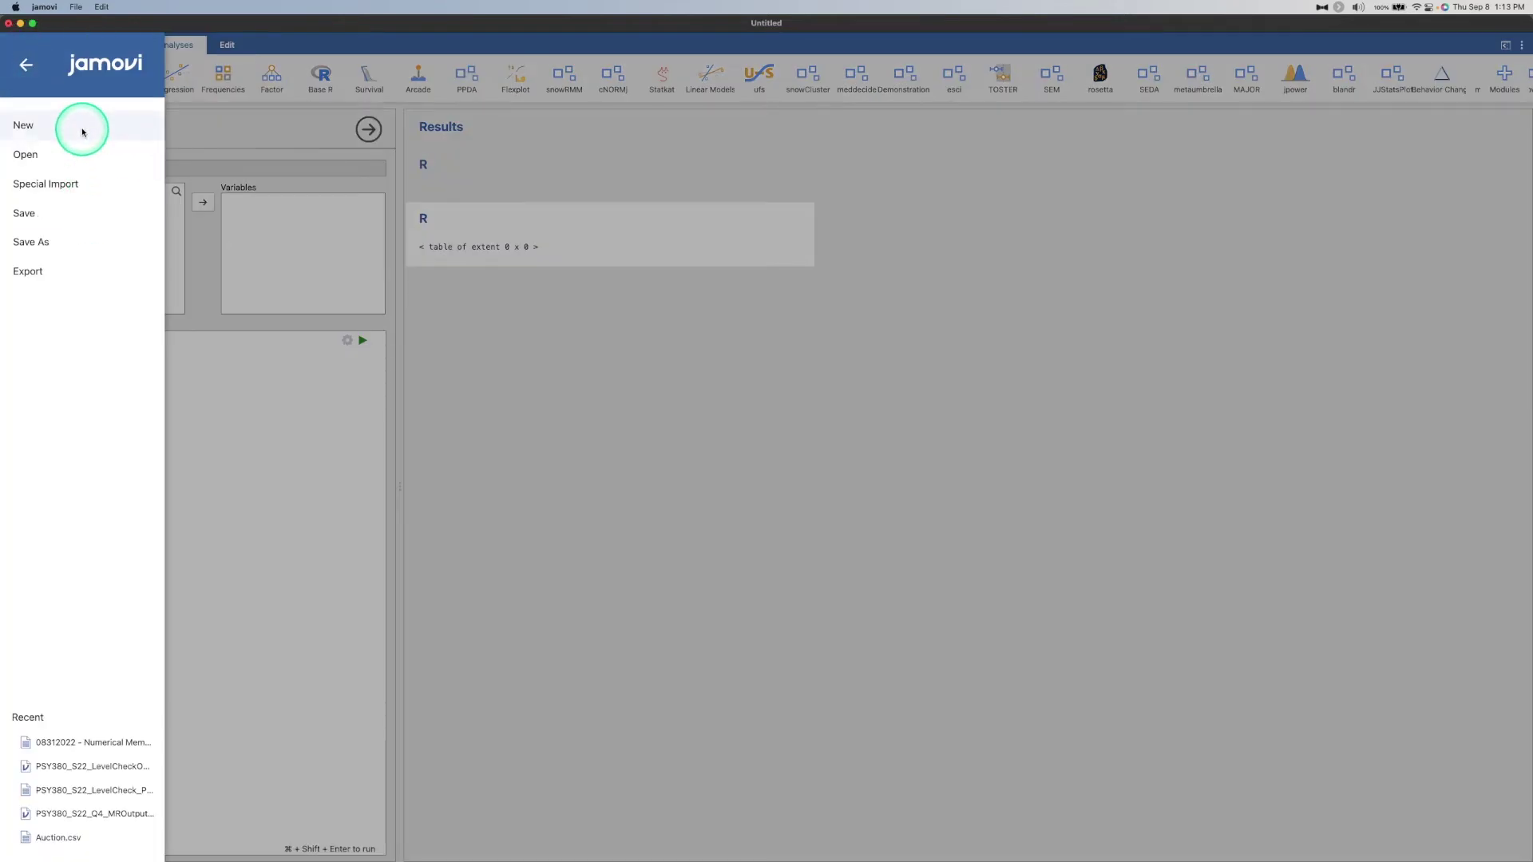
click(67, 157)
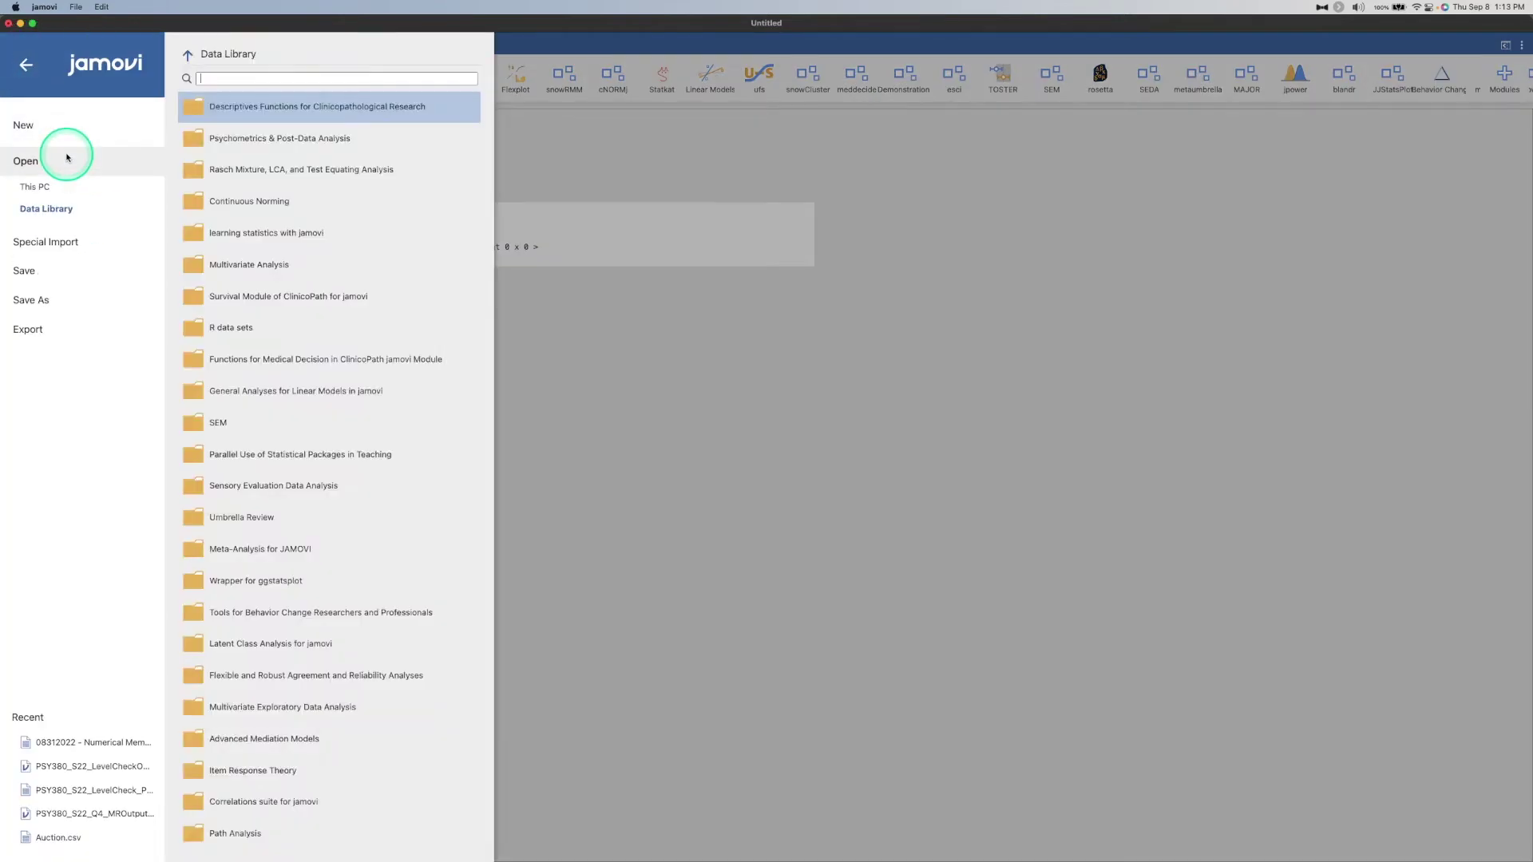
scroll(297, 236, down, 4)
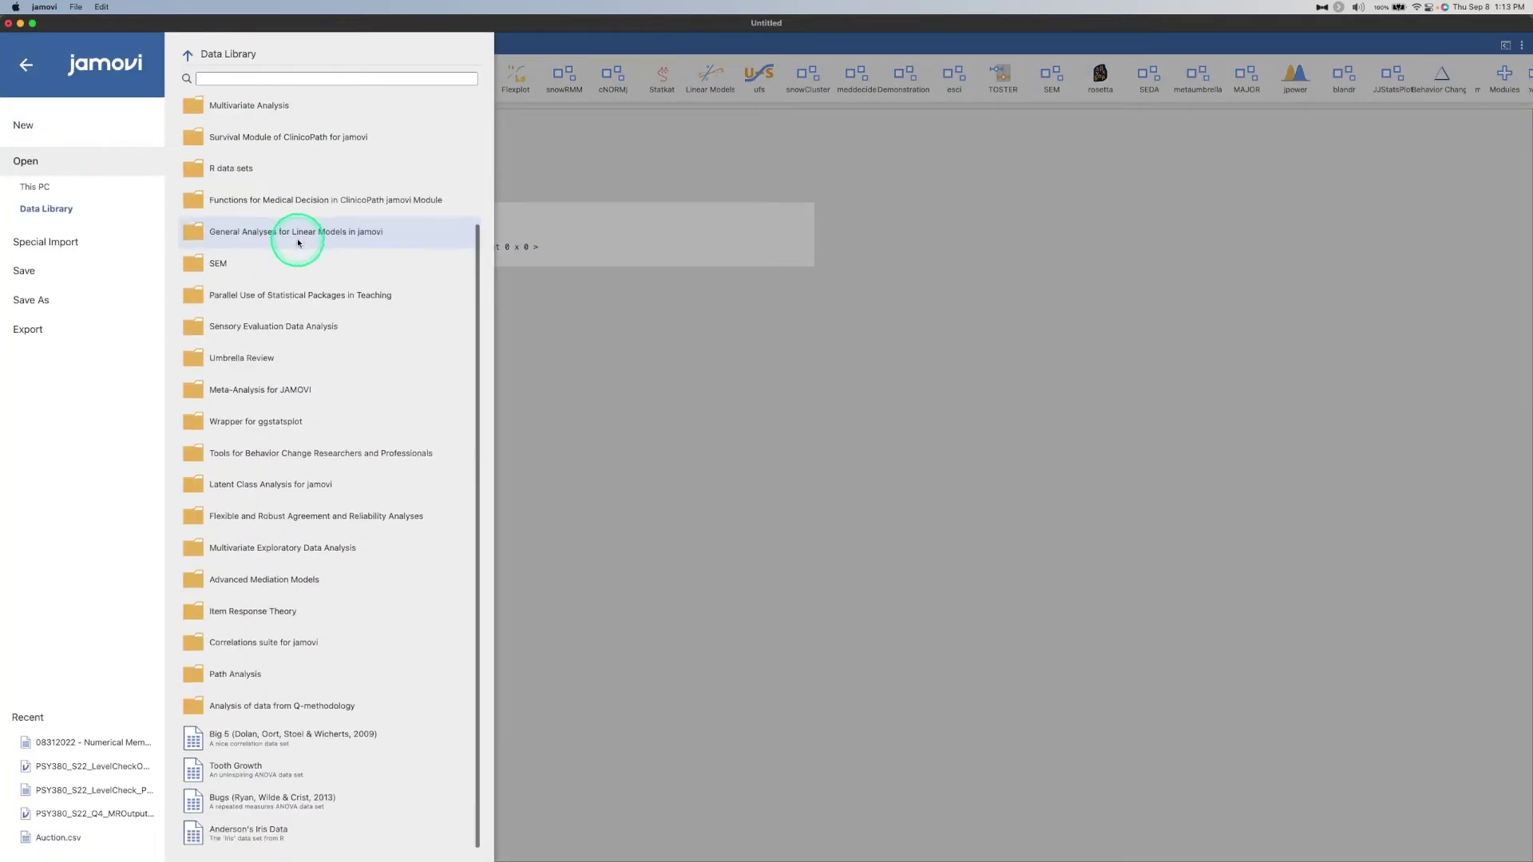
scroll(469, 735, up, 4)
scroll(376, 729, down, 4)
click(352, 736)
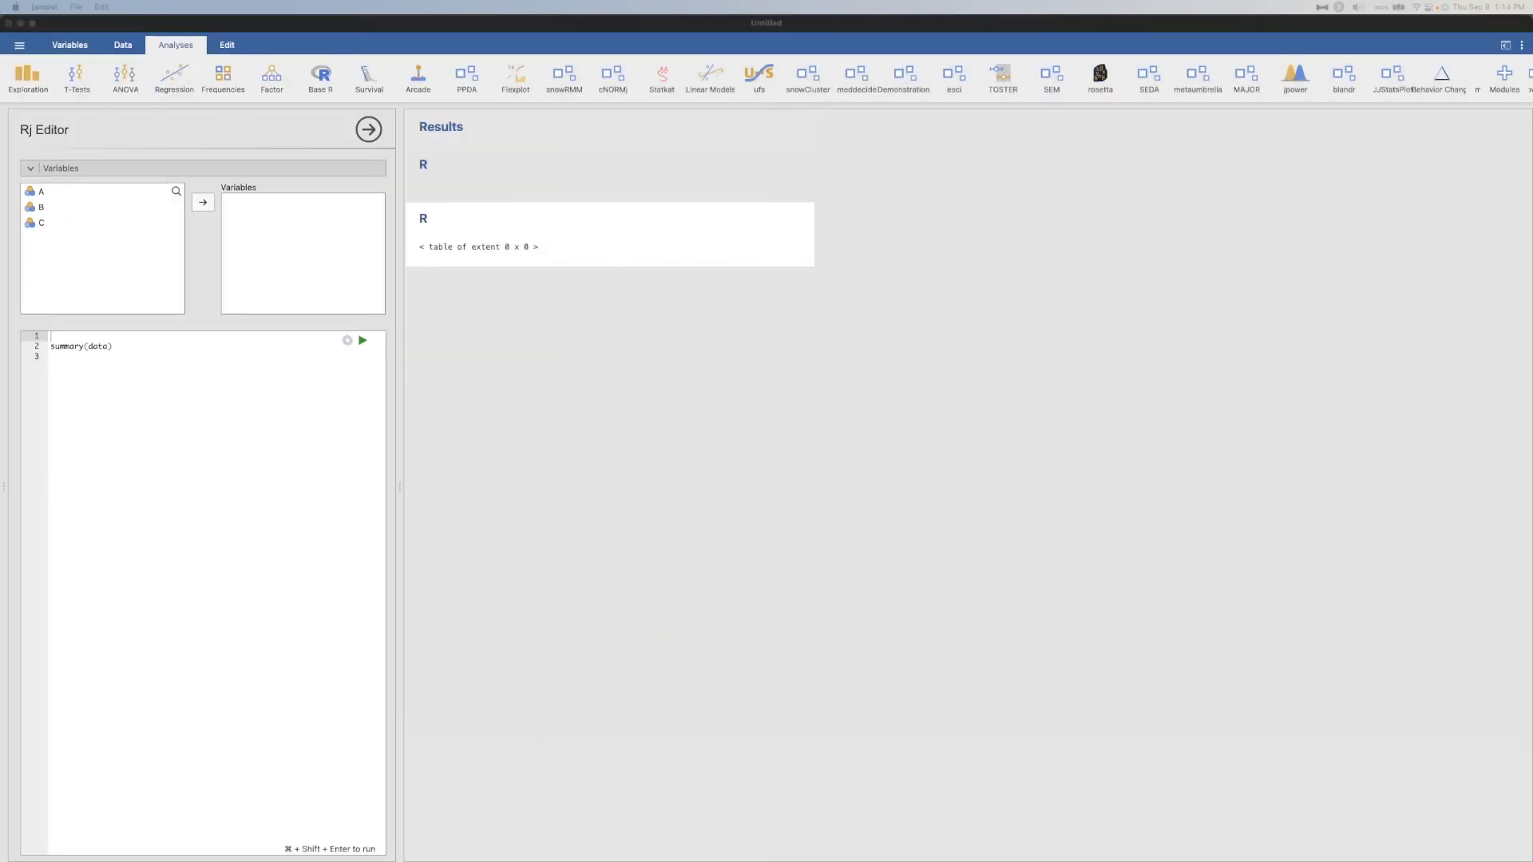
drag(1163, 367, 725, 218)
alt+click(390, 209)
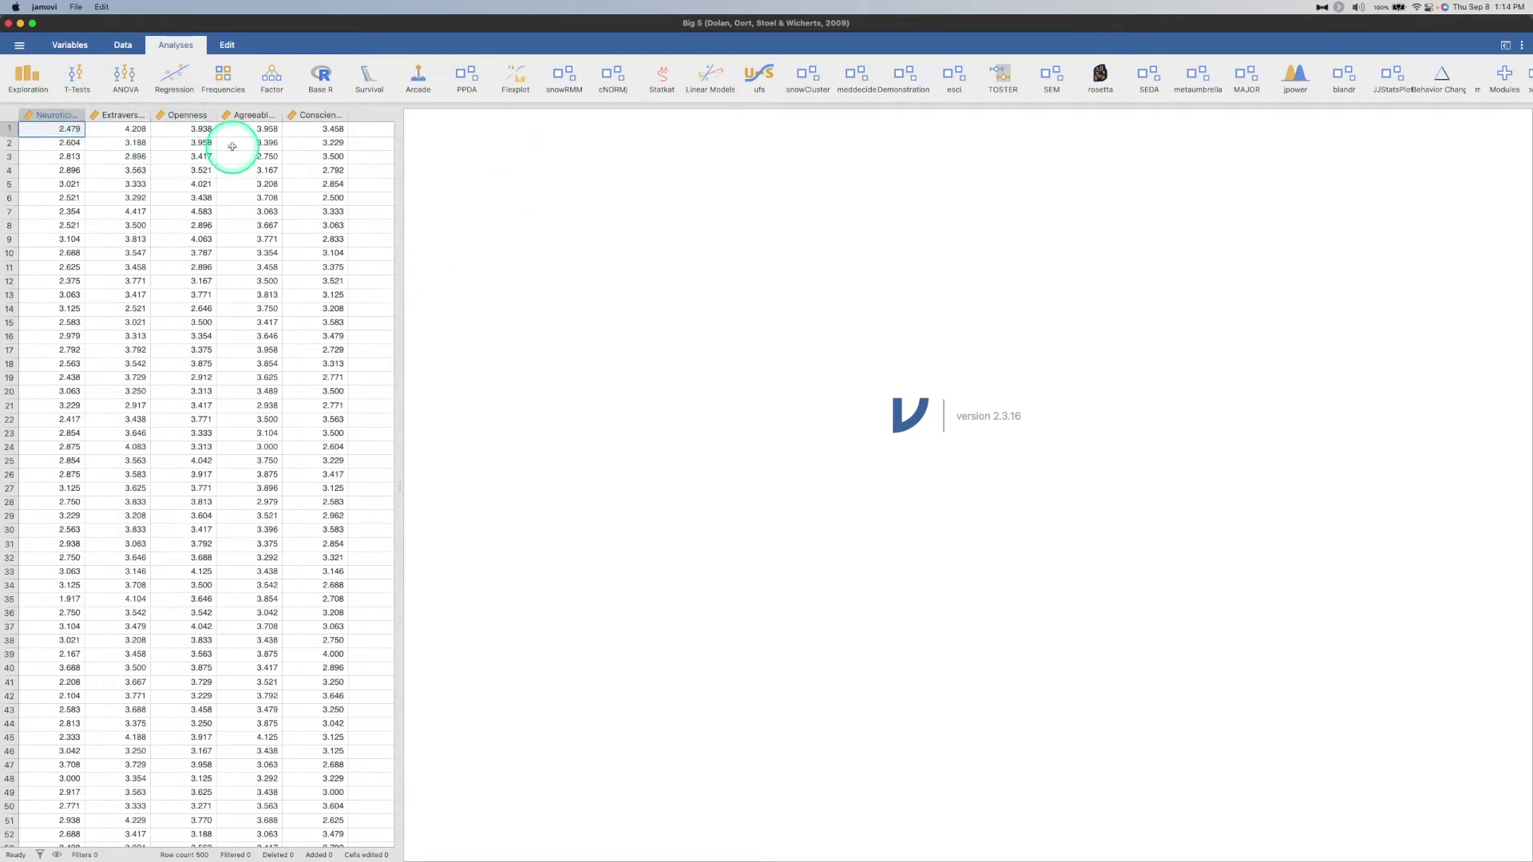
Add an Rj Editor + analysis to the Big 5 data
scroll(1091, 88, right, 7)
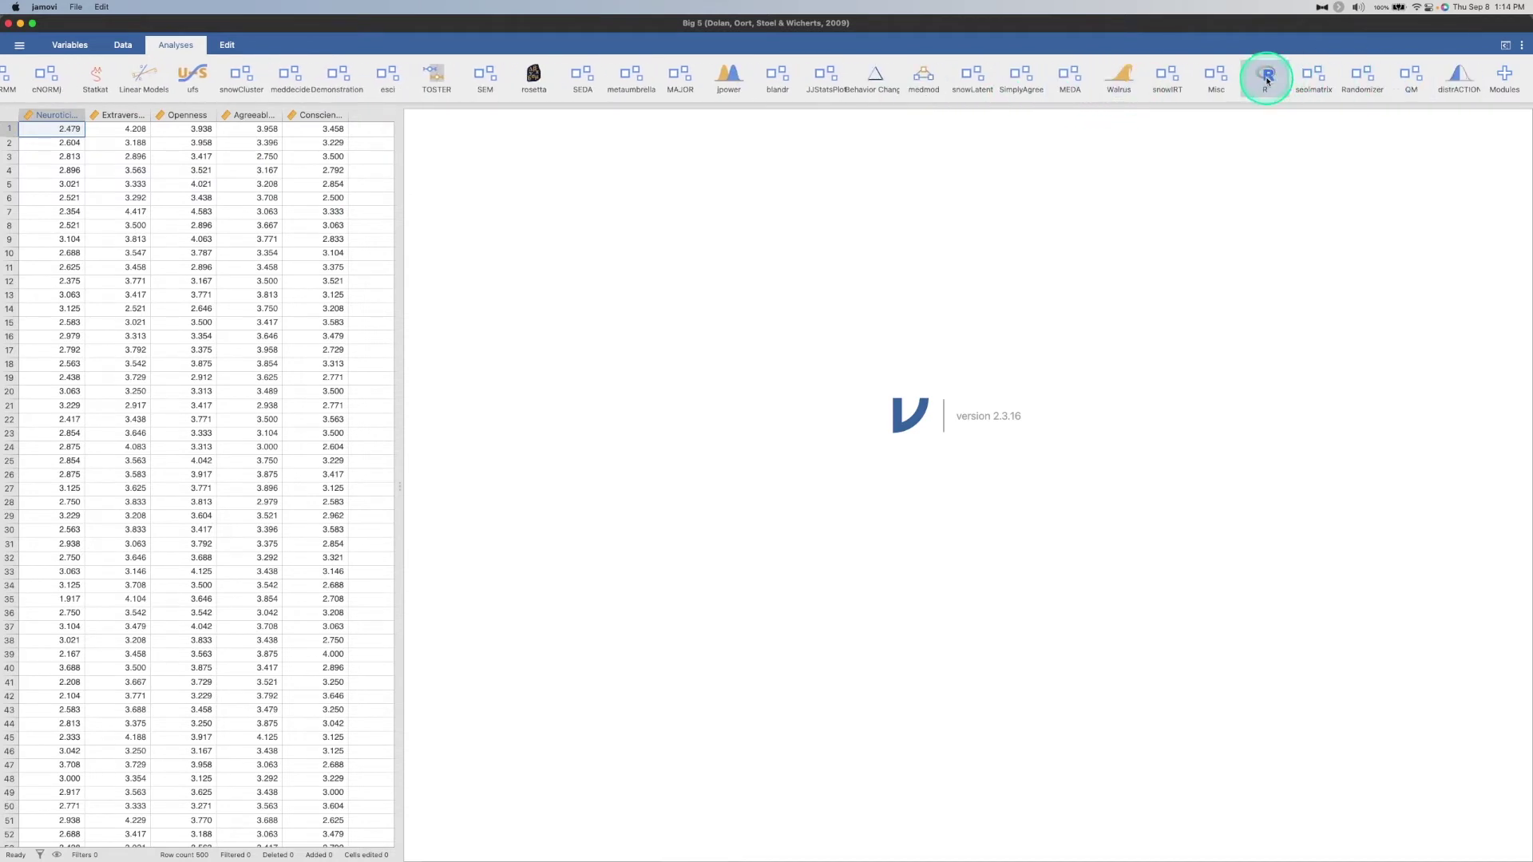
click(1266, 81)
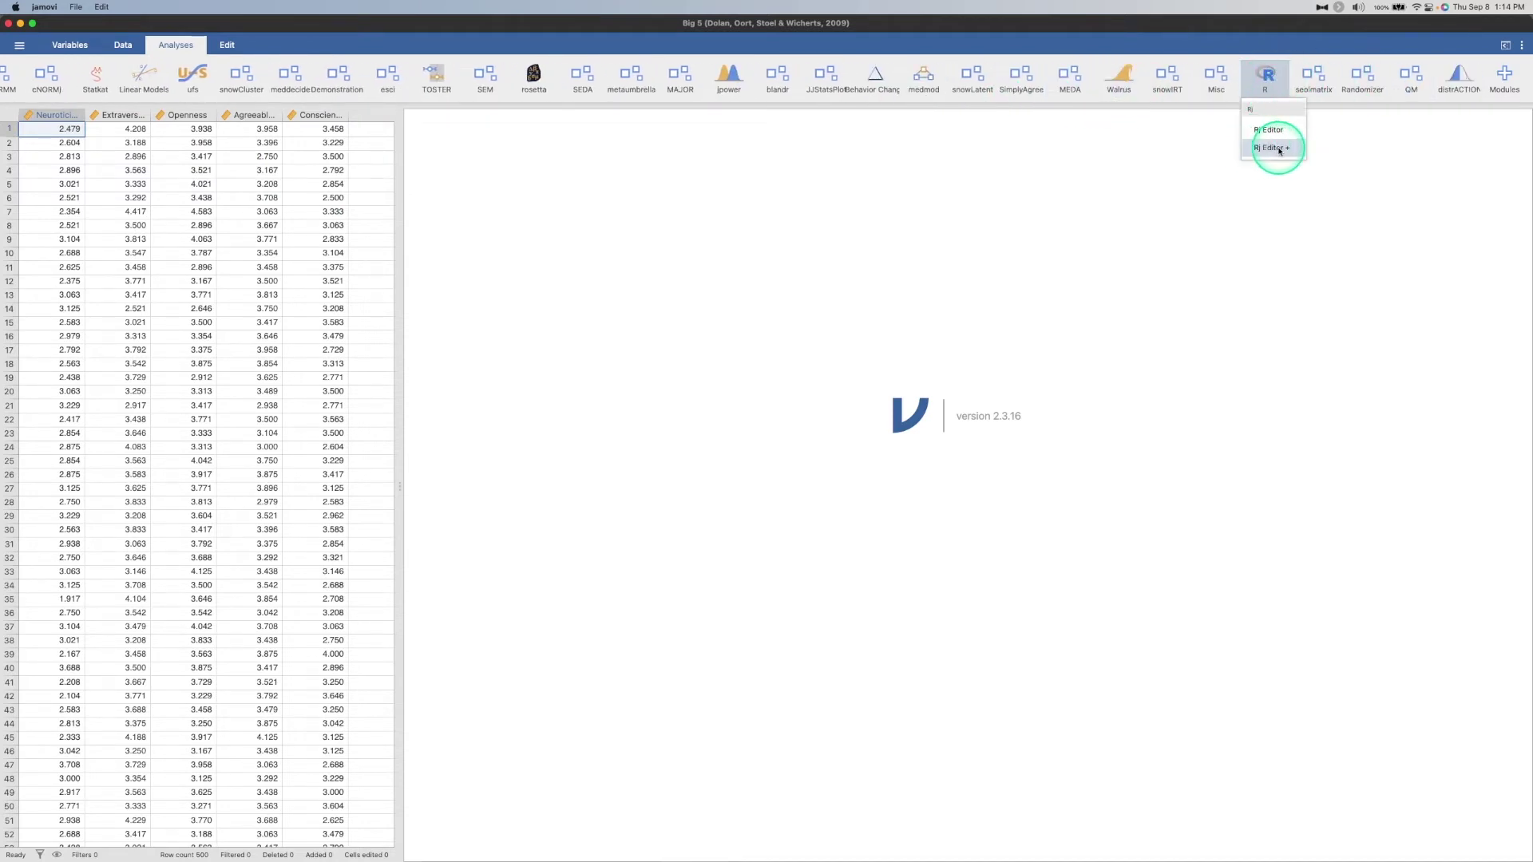
click(1279, 149)
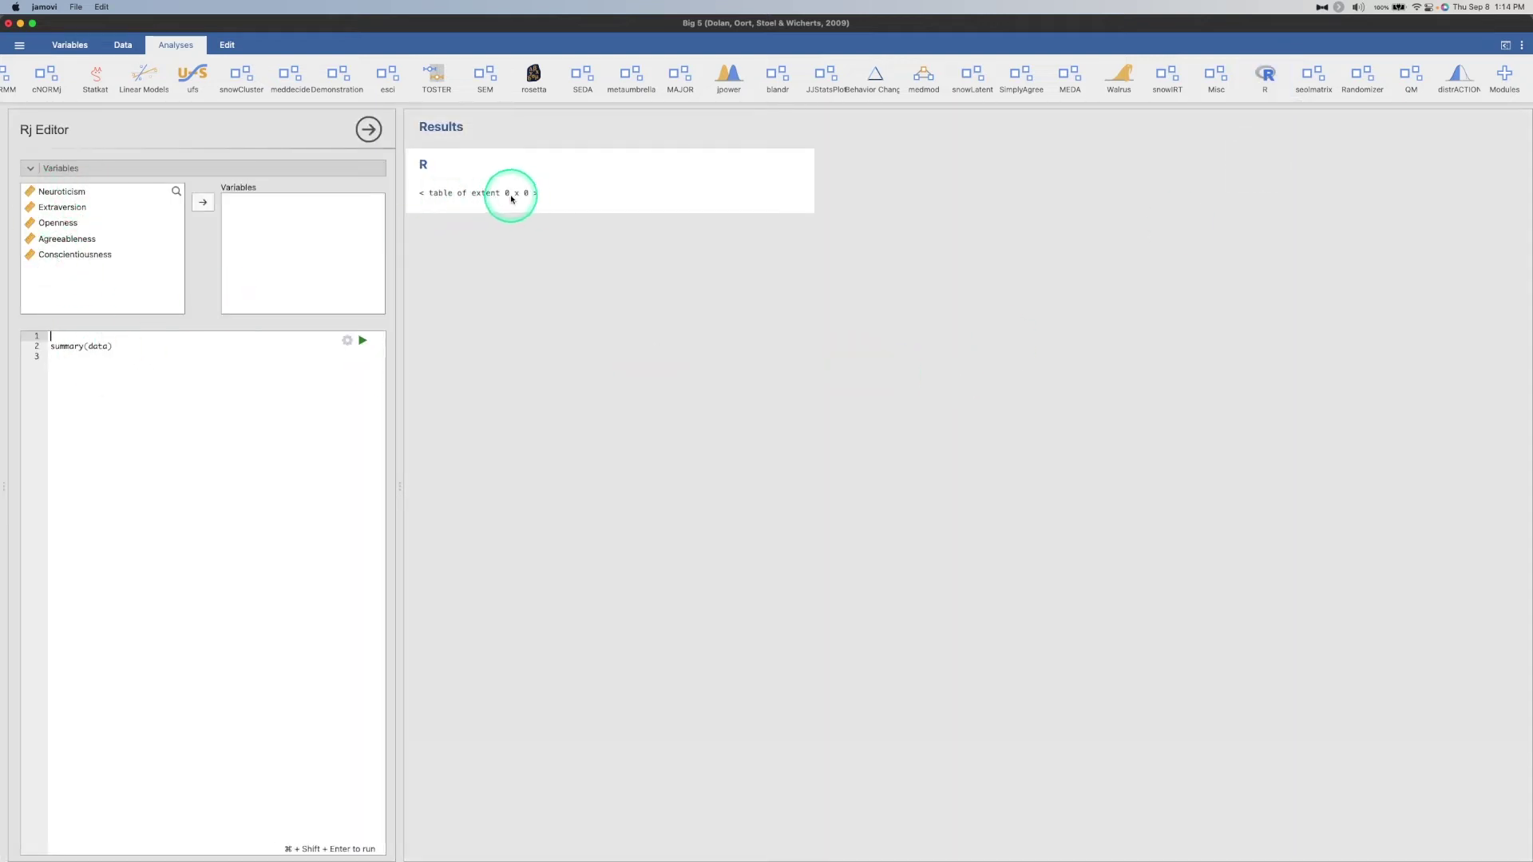
Delete the starter summary(data) line from the code and select Neuroticism in the variable list
drag(107, 347, 24, 349)
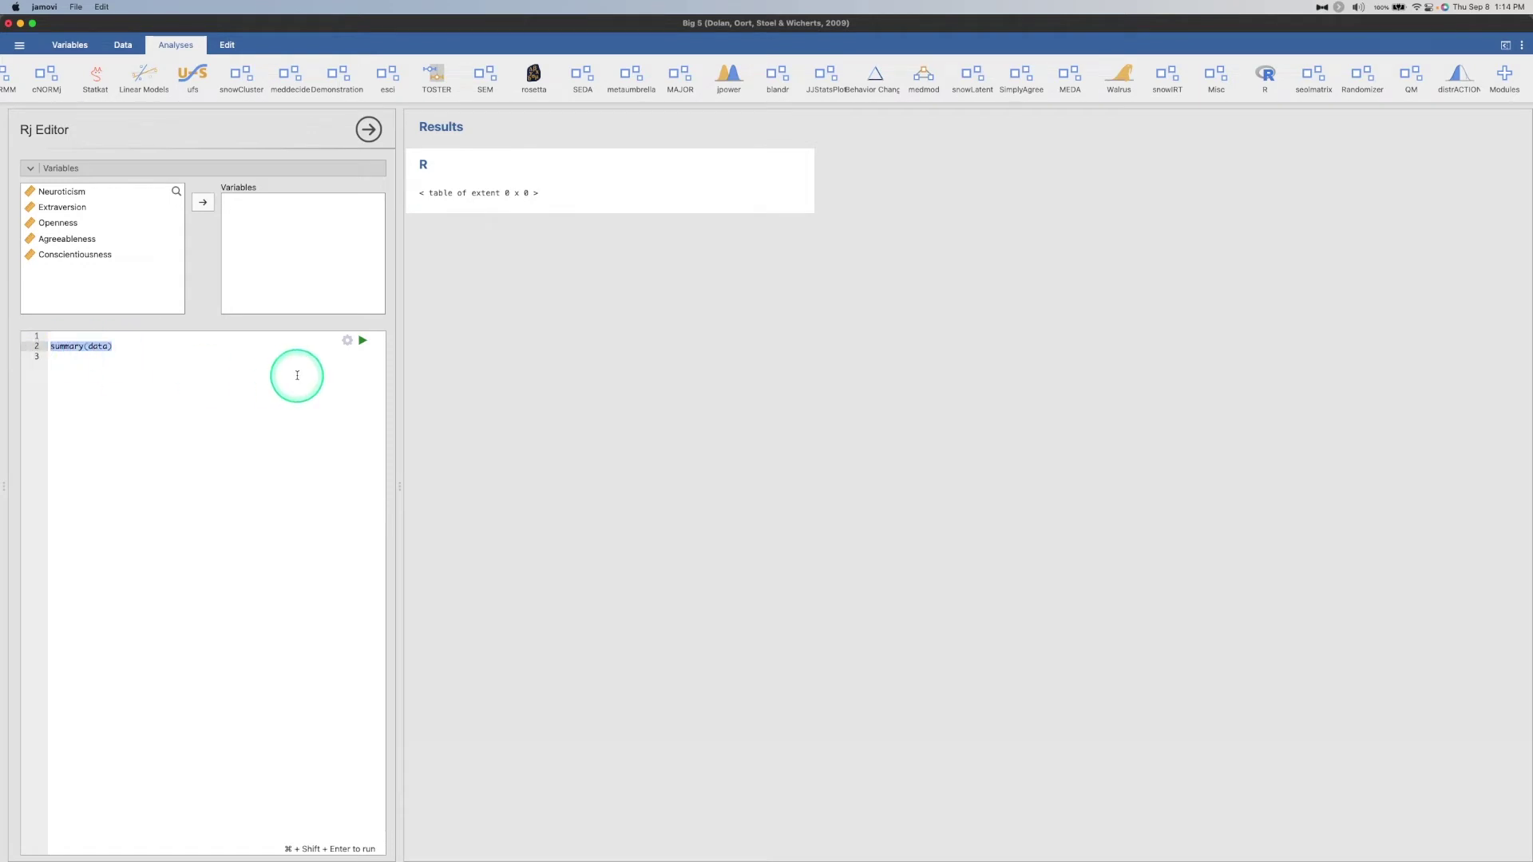
key(BackSpace)
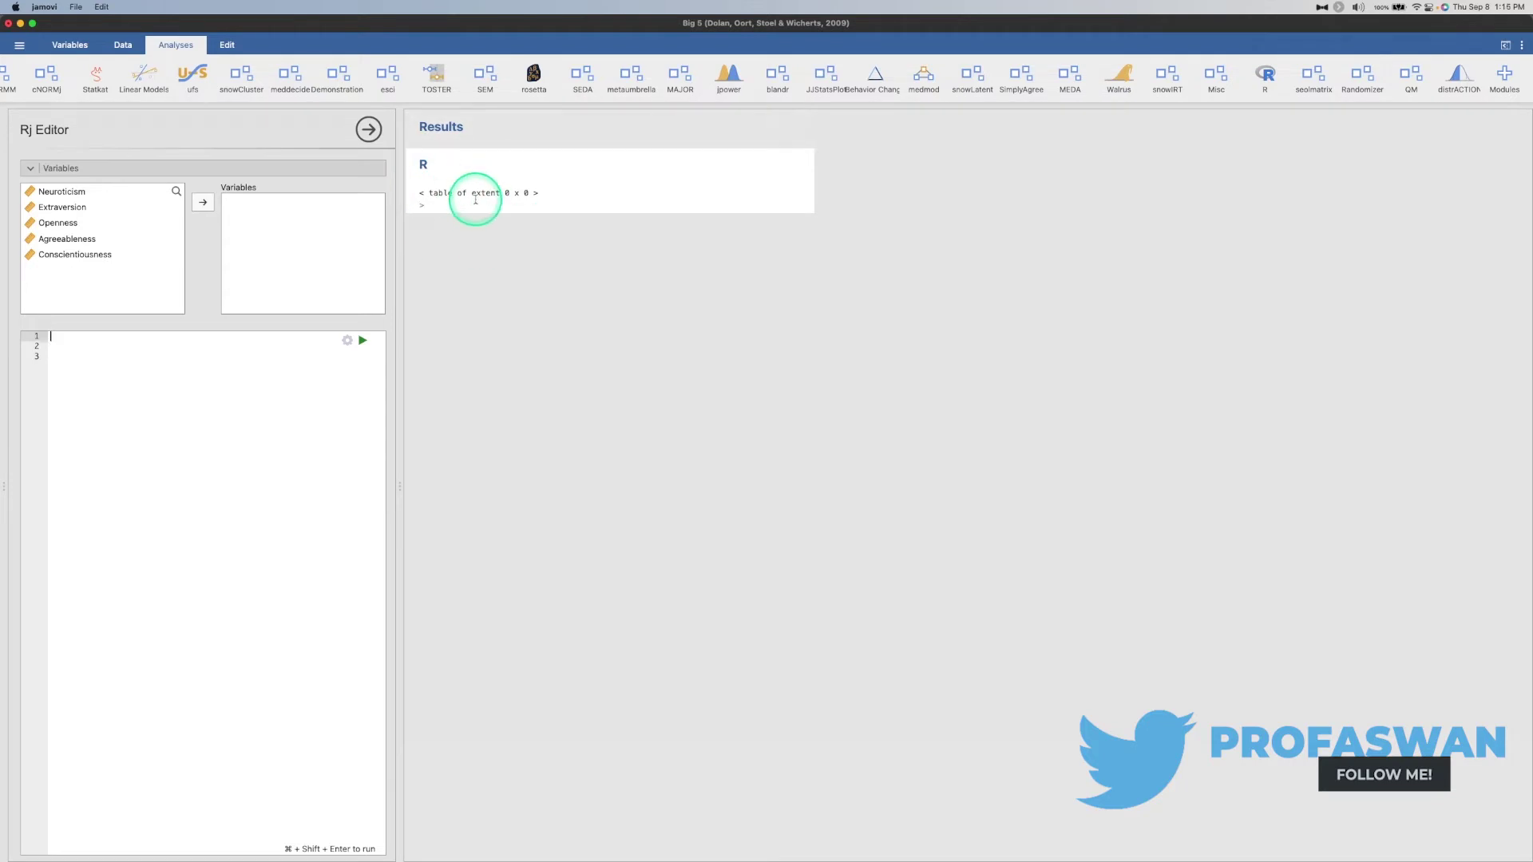
click(60, 192)
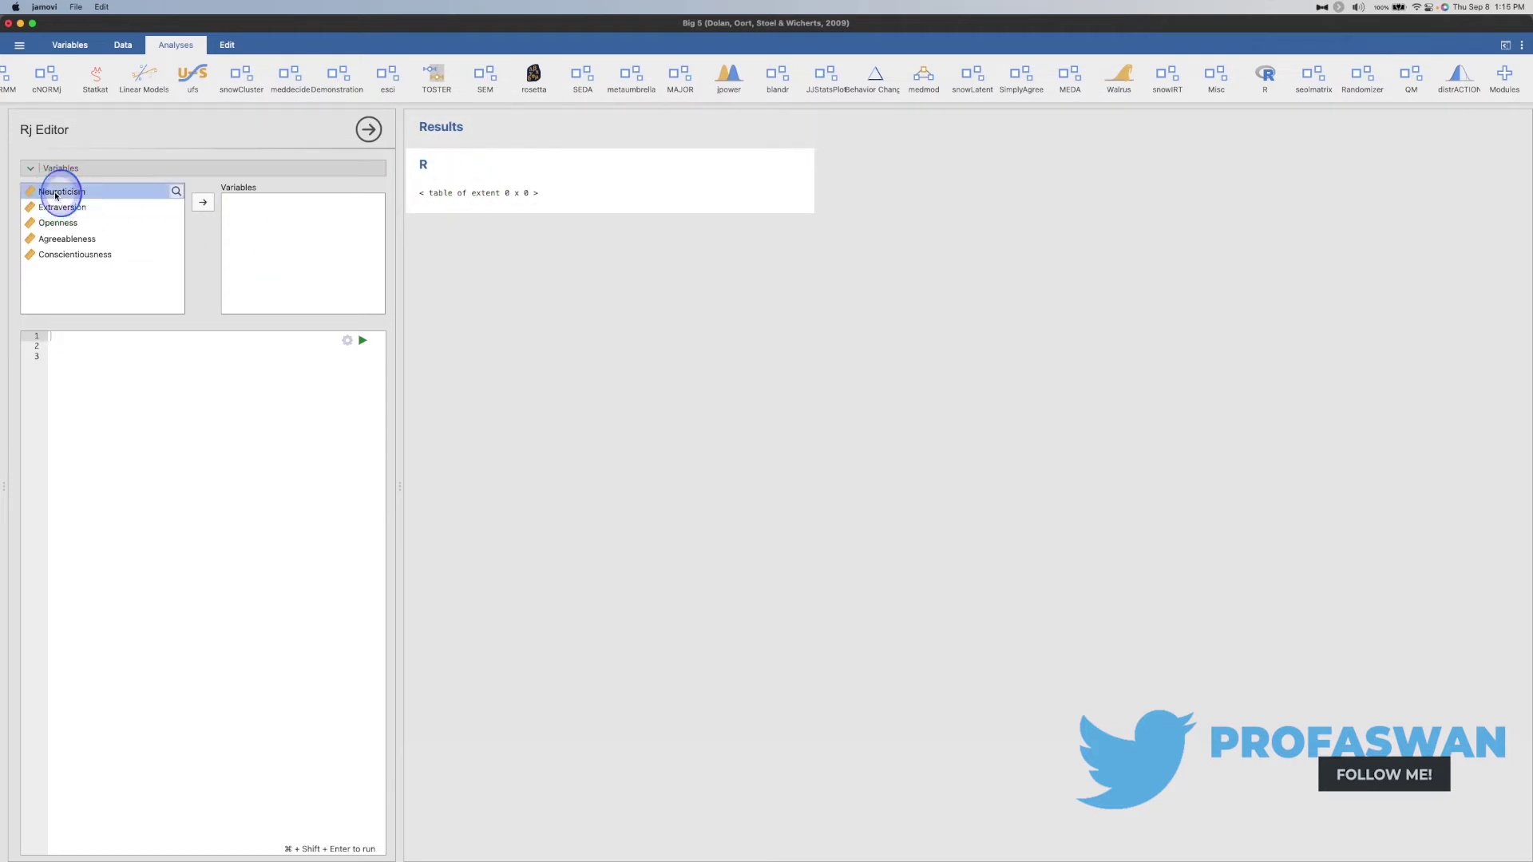
Add all five Big 5 trait variables to the analysis, keeping output set to 'Show output only'
shift+click(96, 256)
click(202, 202)
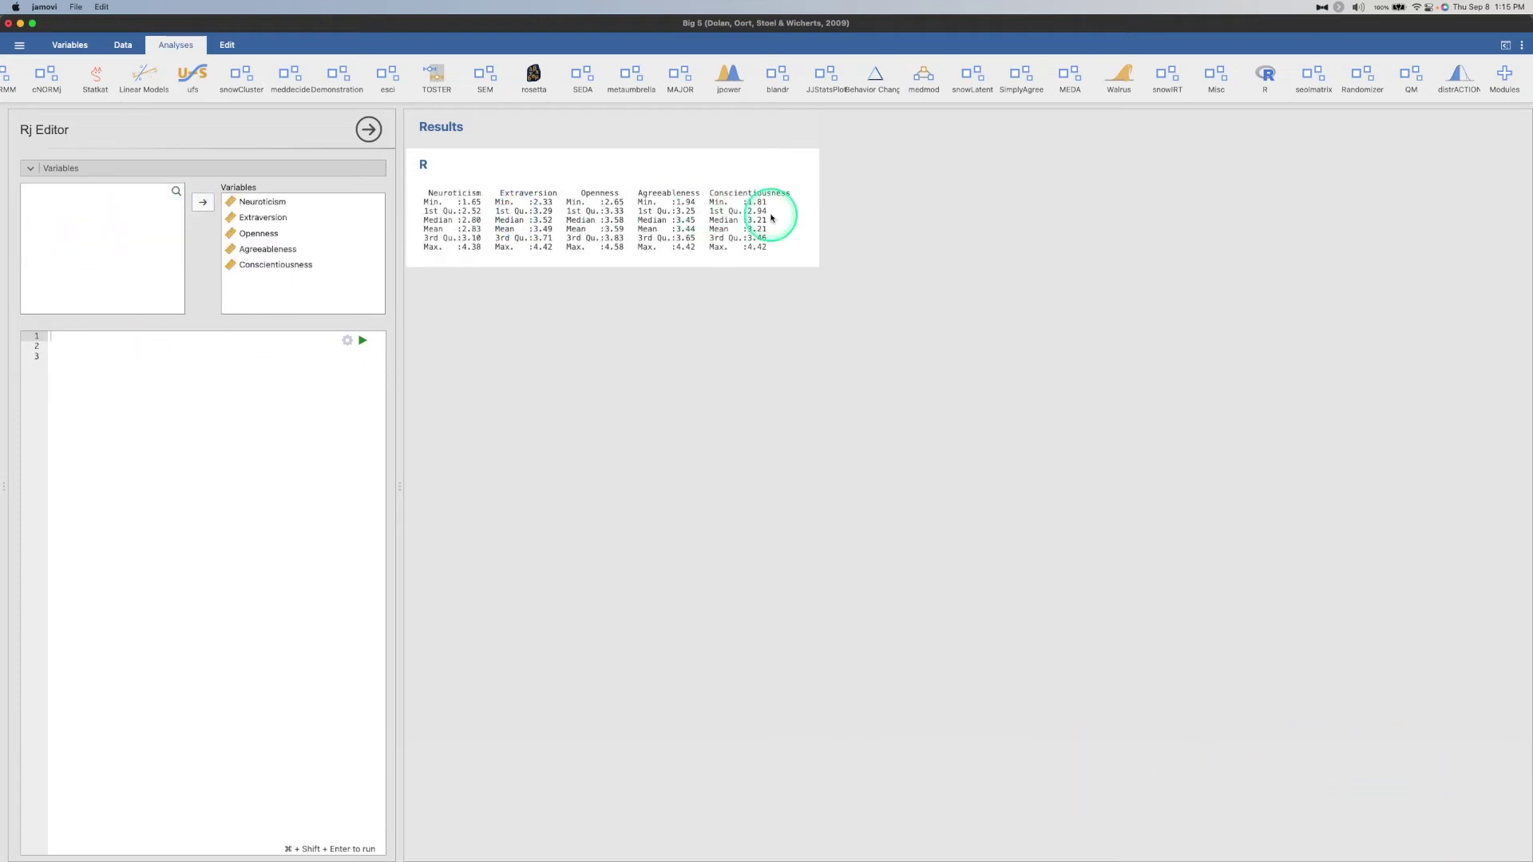
click(346, 341)
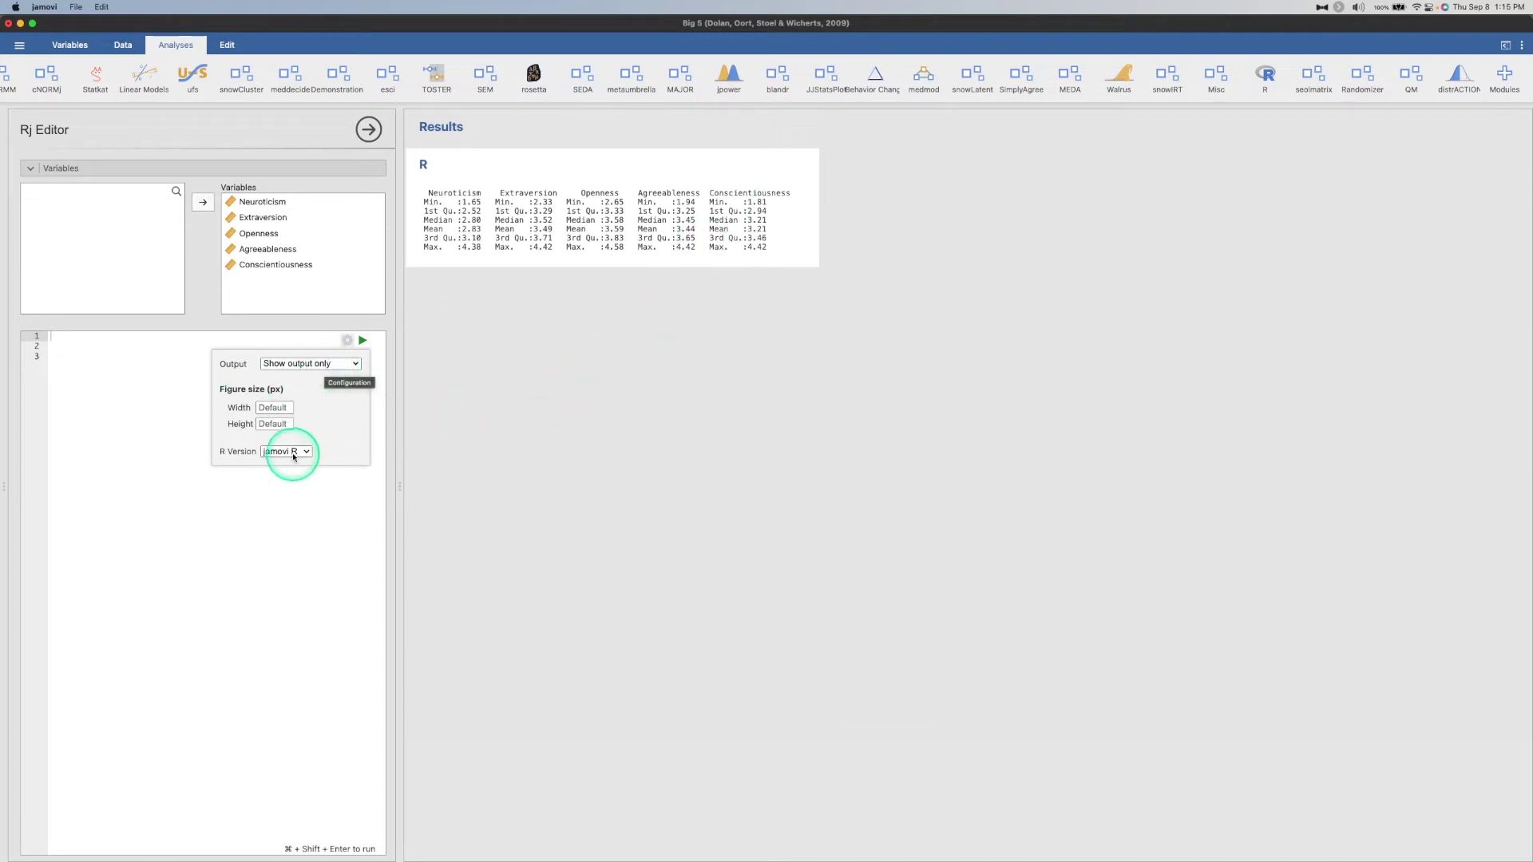
click(352, 366)
click(351, 366)
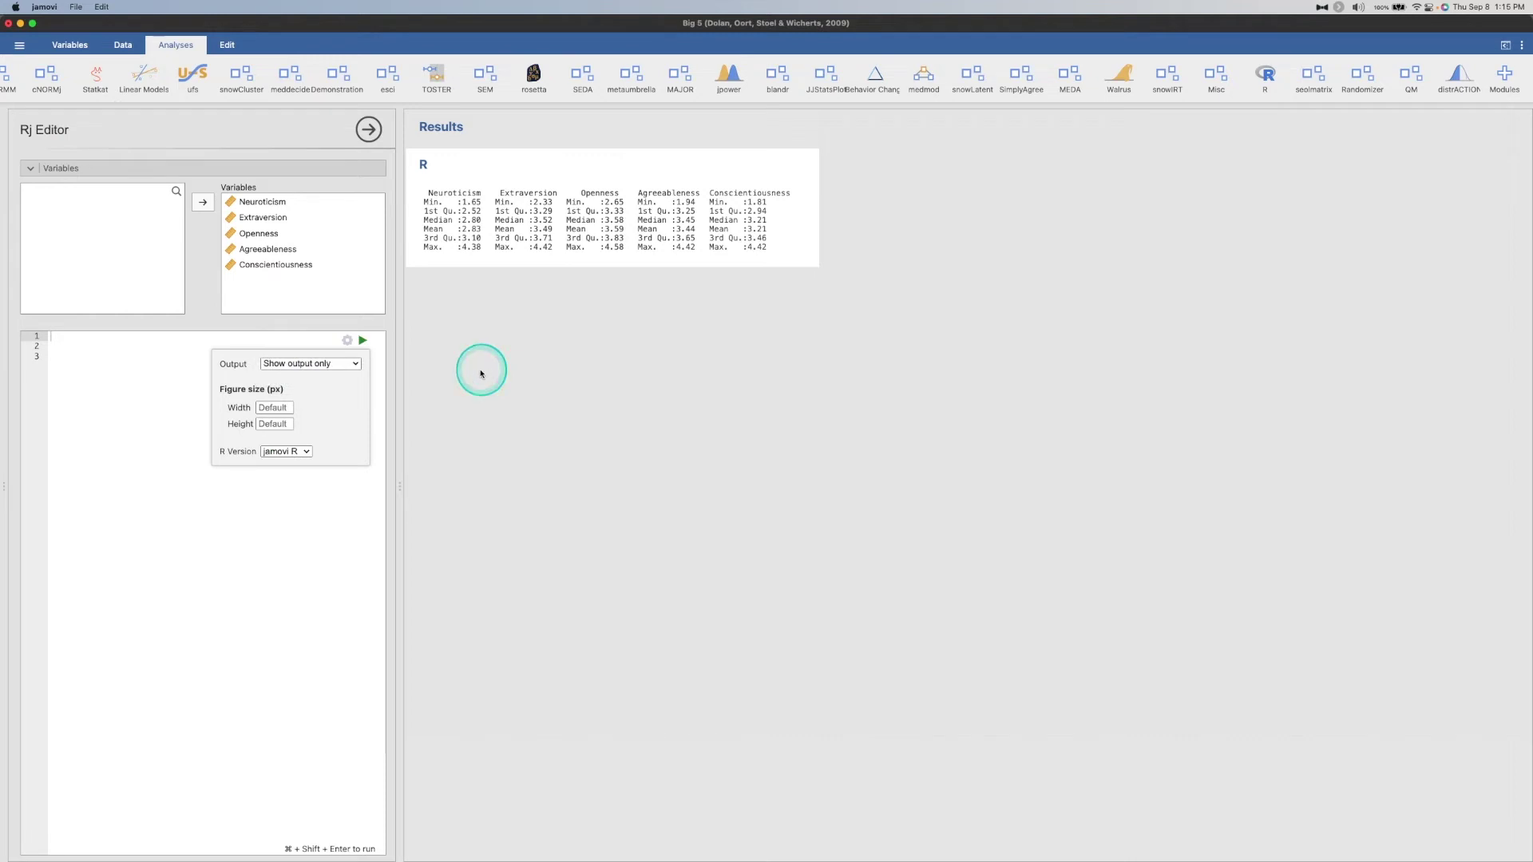
click(191, 494)
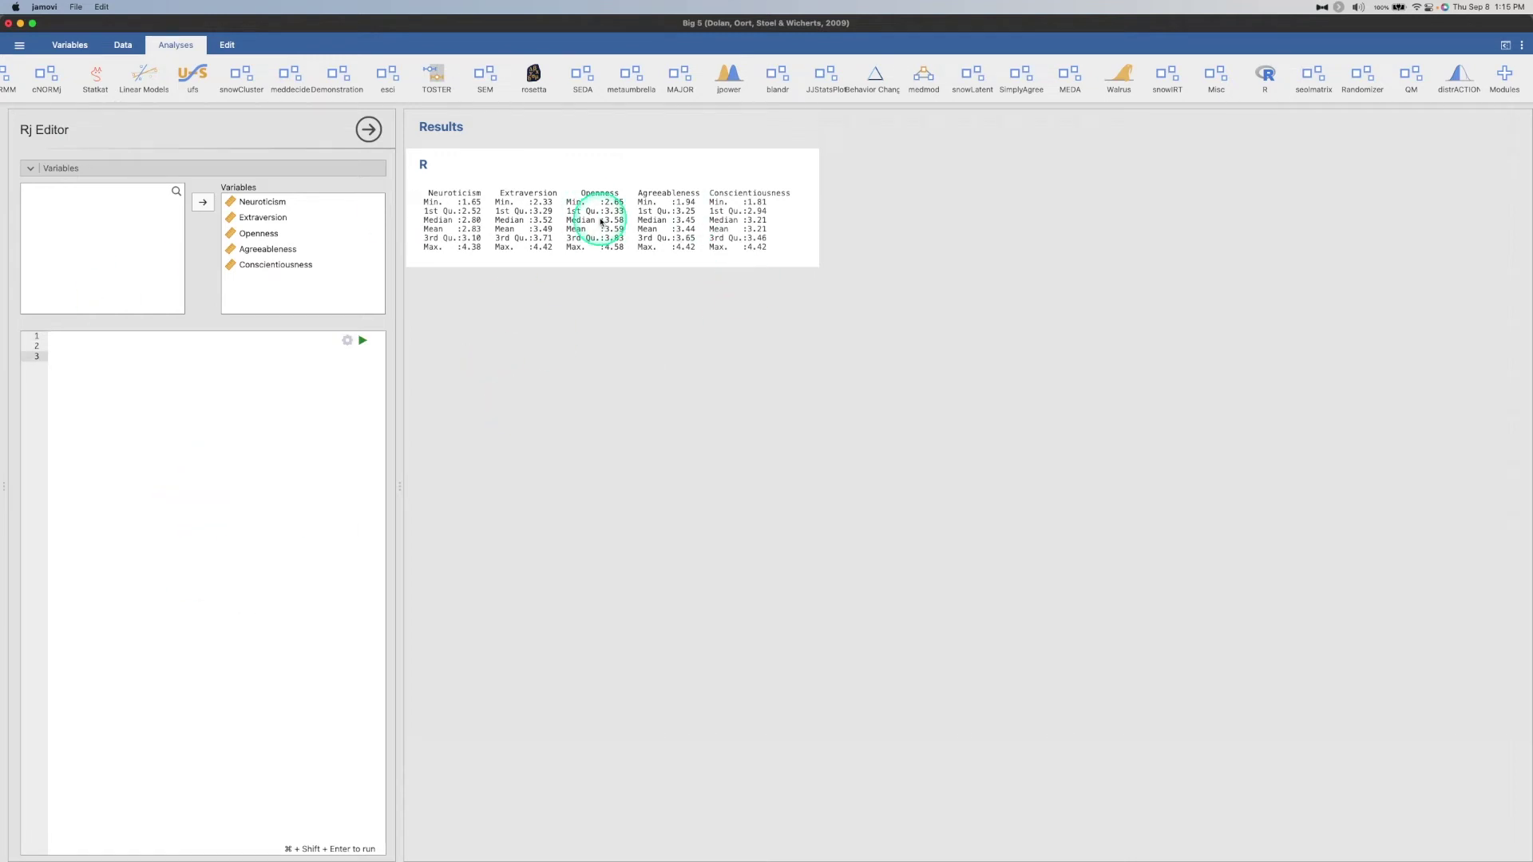
Type summary(data) on line 2 of the code and rerun it
click(71, 344)
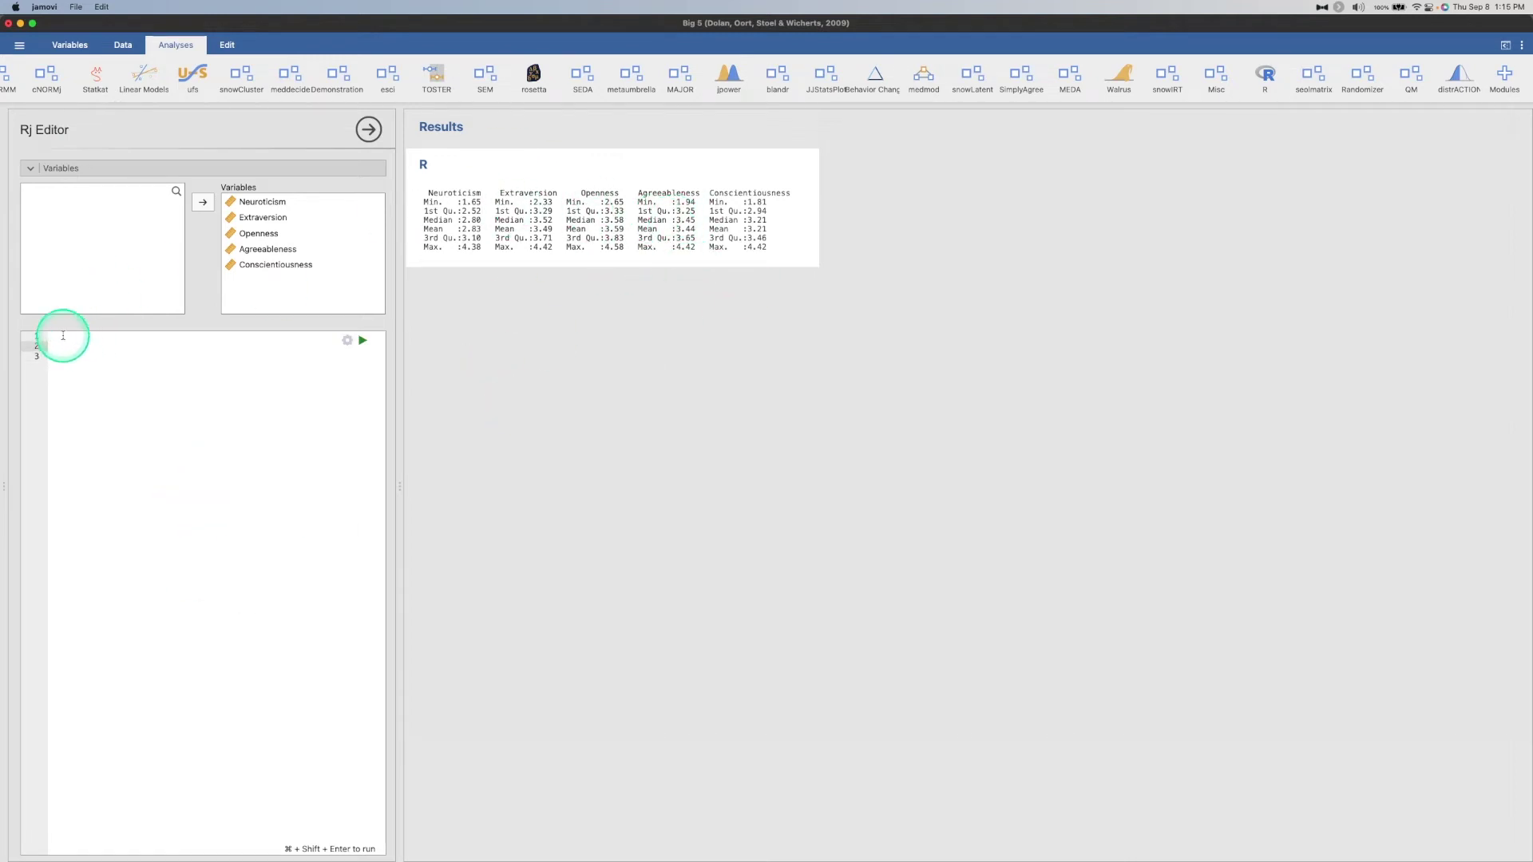
text(summary( data))
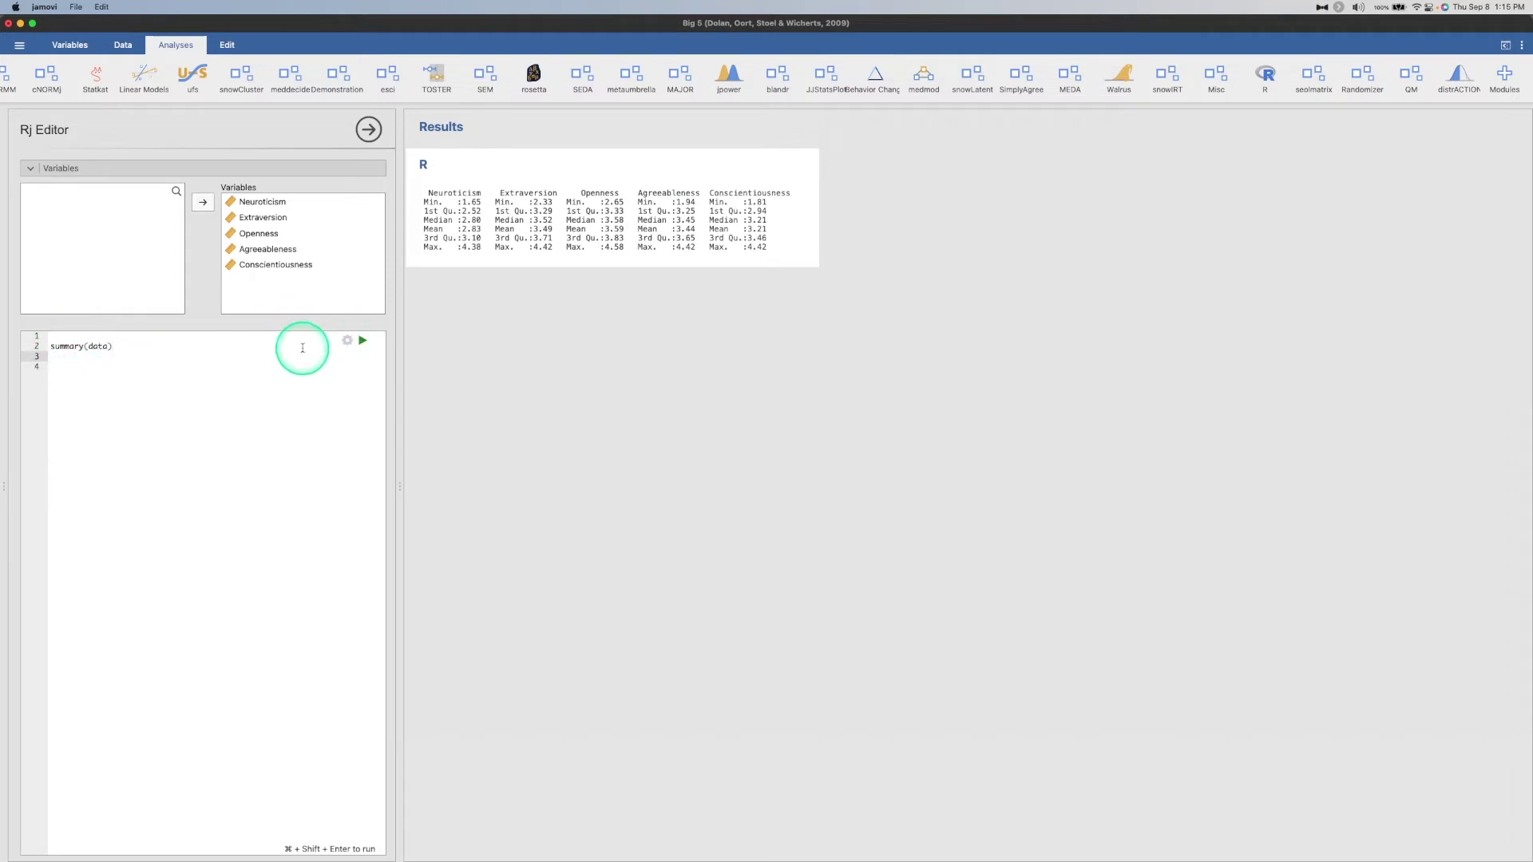
click(364, 341)
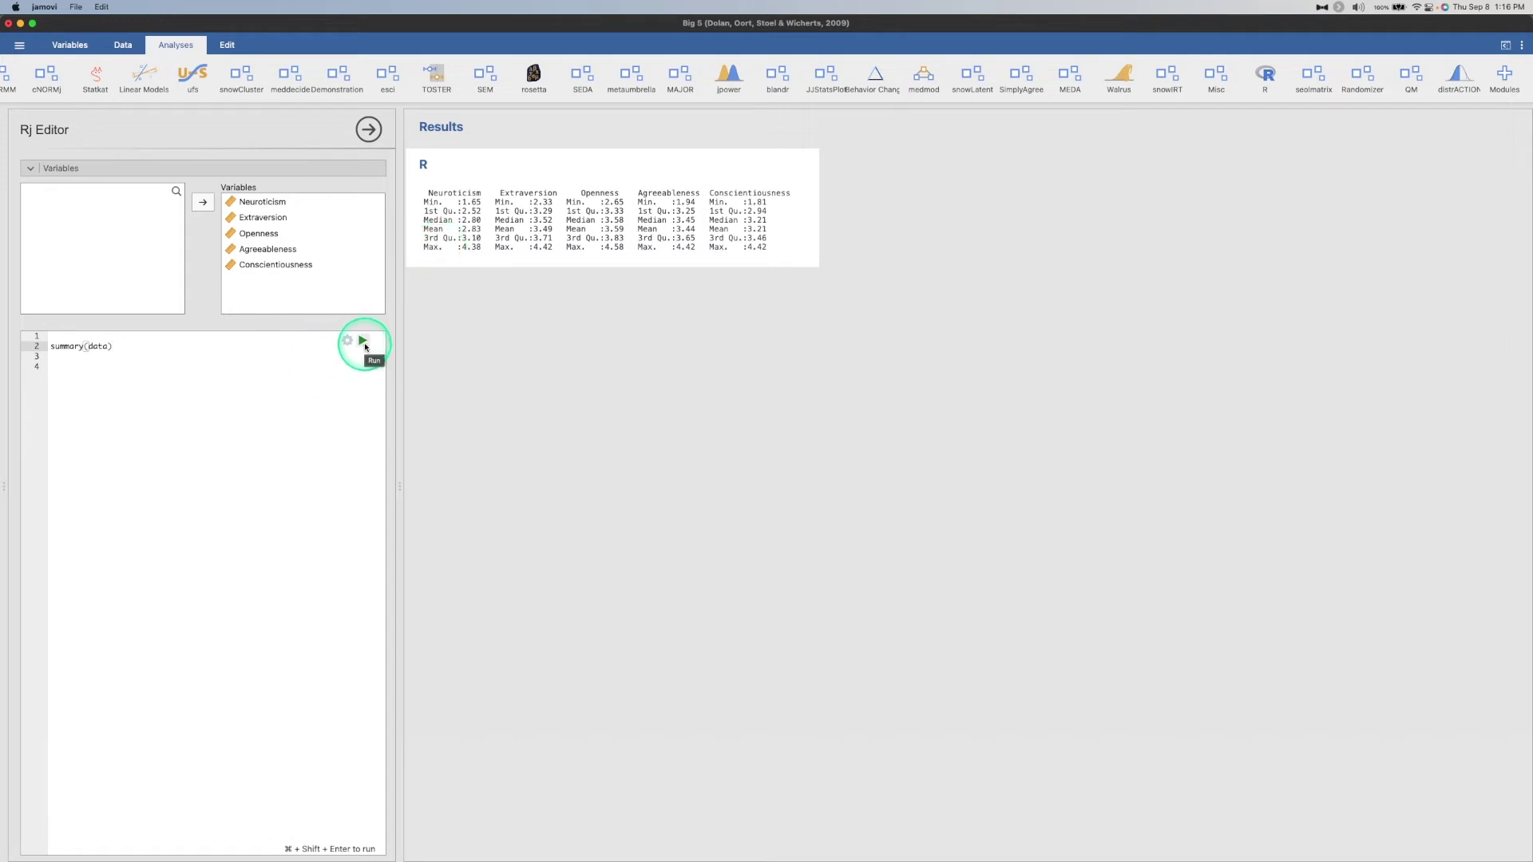
Select the editor's code, then return the cursor to the summary(data) line
drag(154, 336, 137, 408)
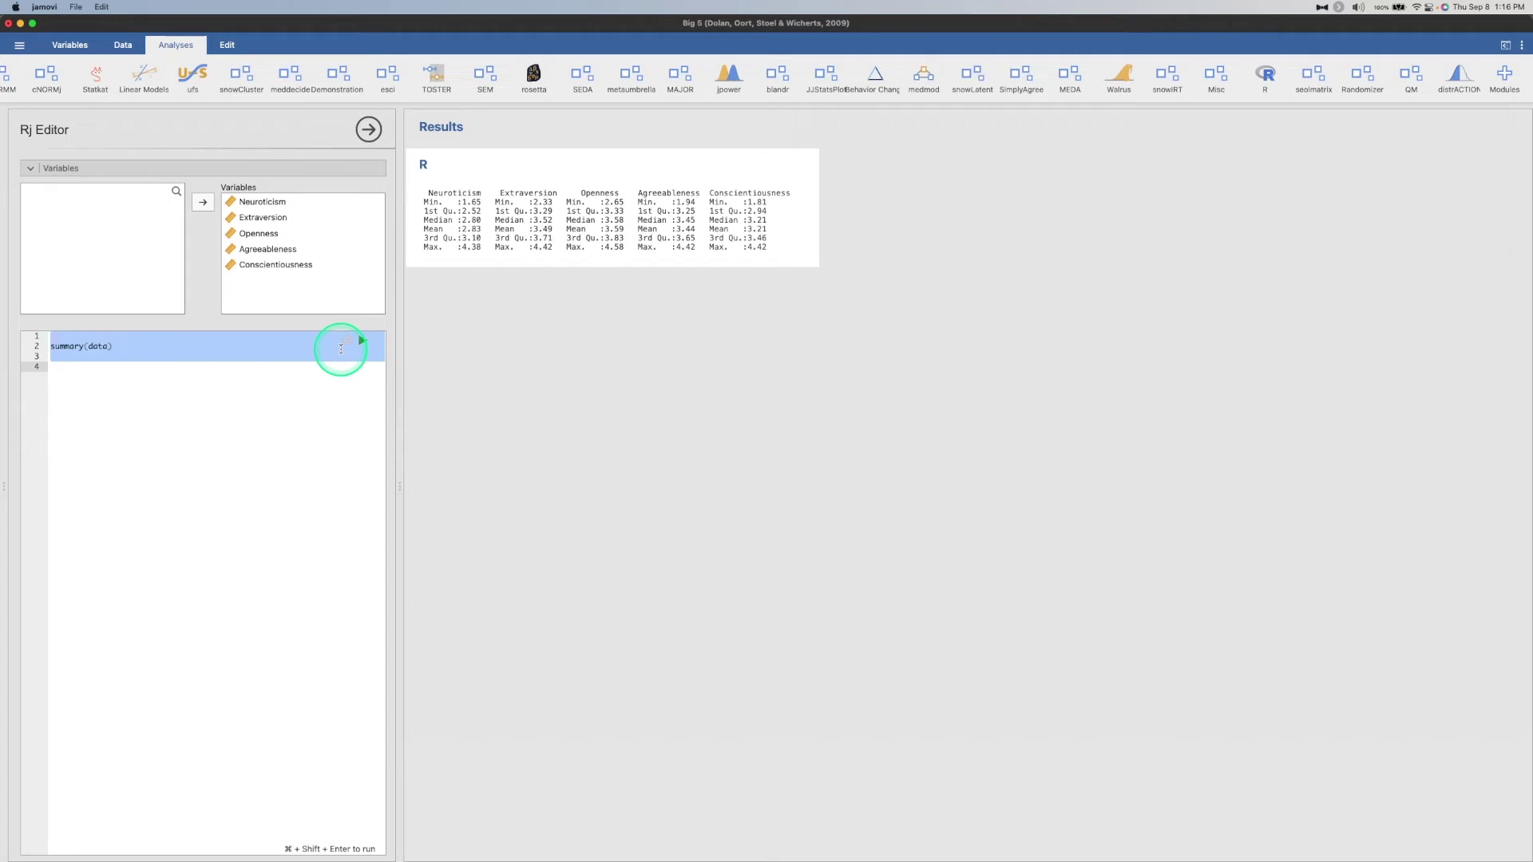
click(171, 346)
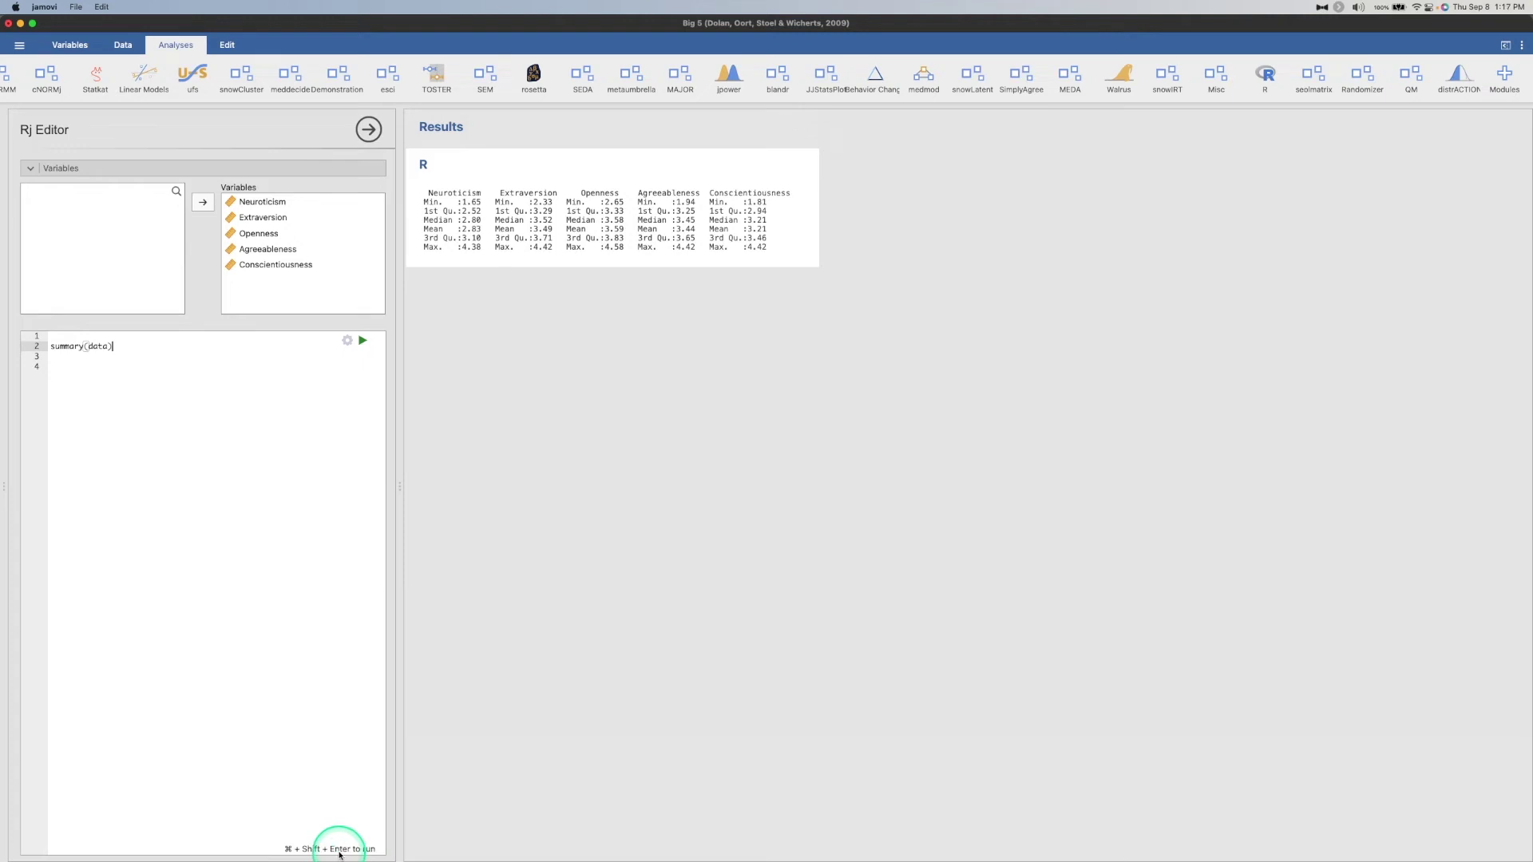
Set the Rj Editor output option to 'Show code and output'
click(347, 340)
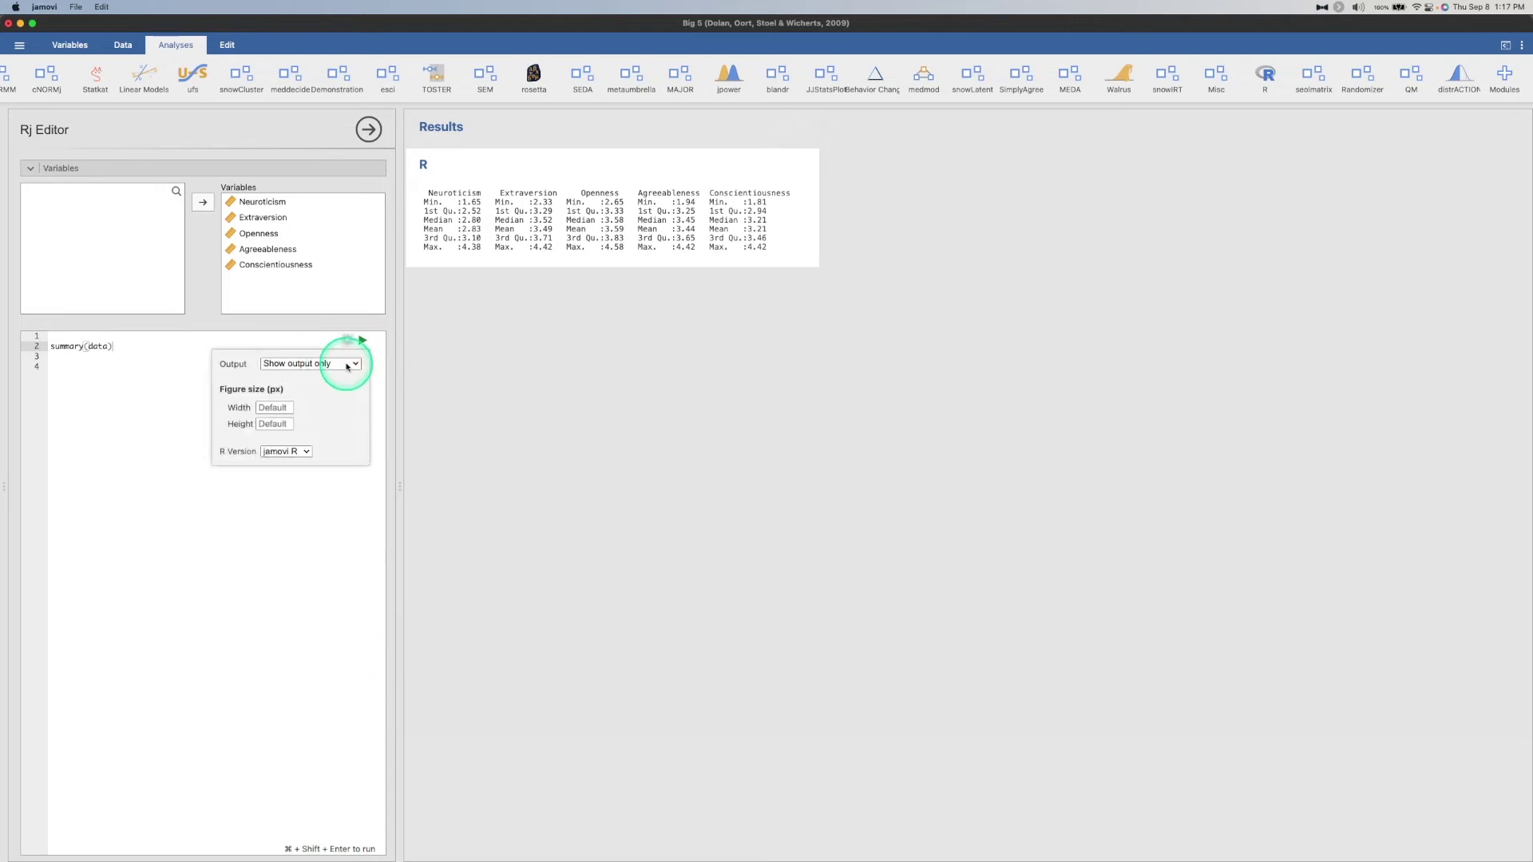
click(348, 366)
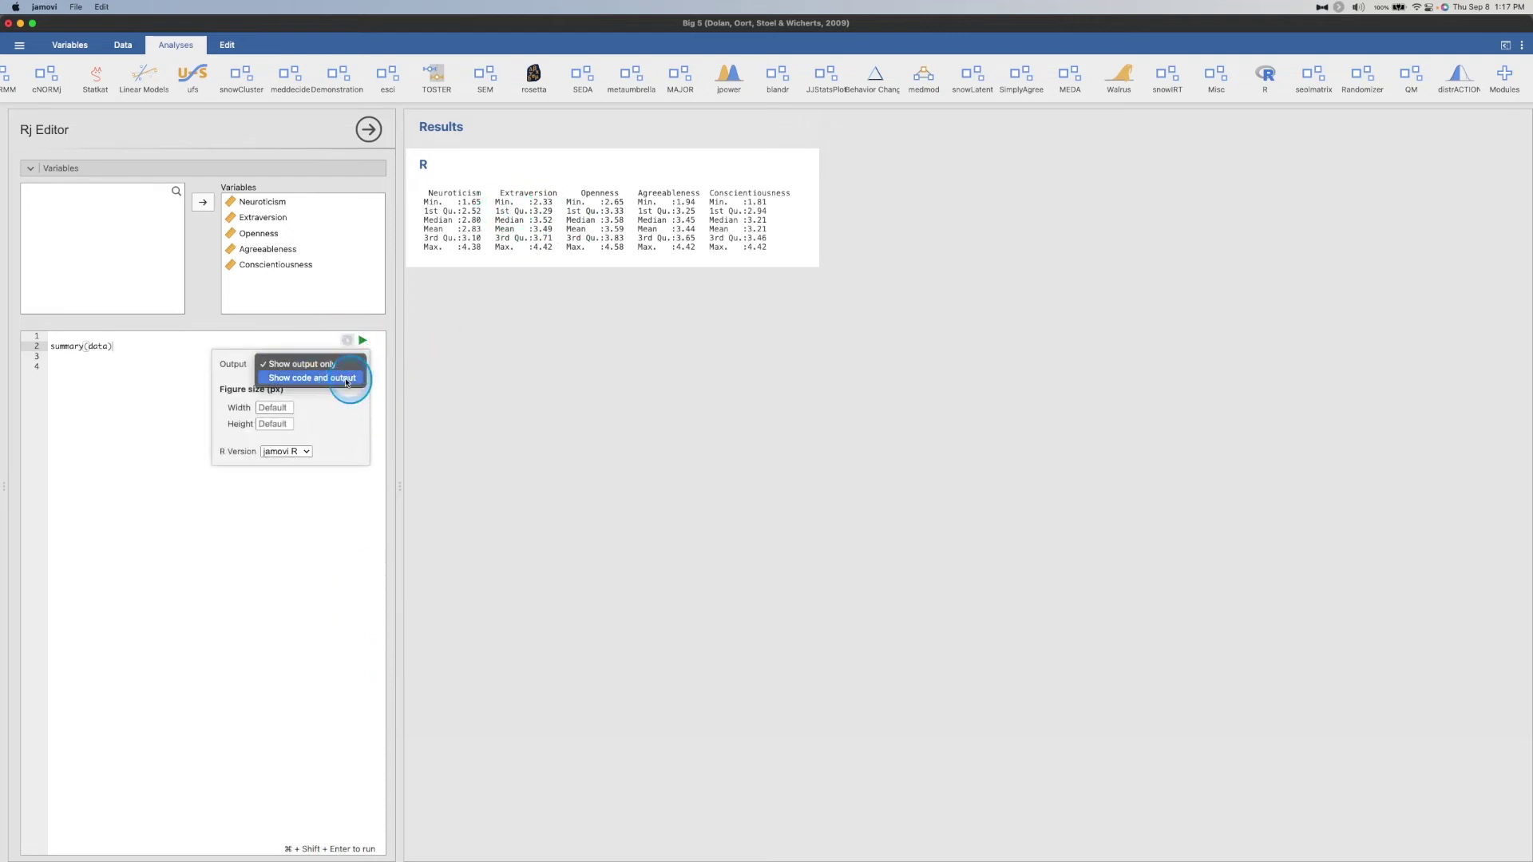
click(347, 378)
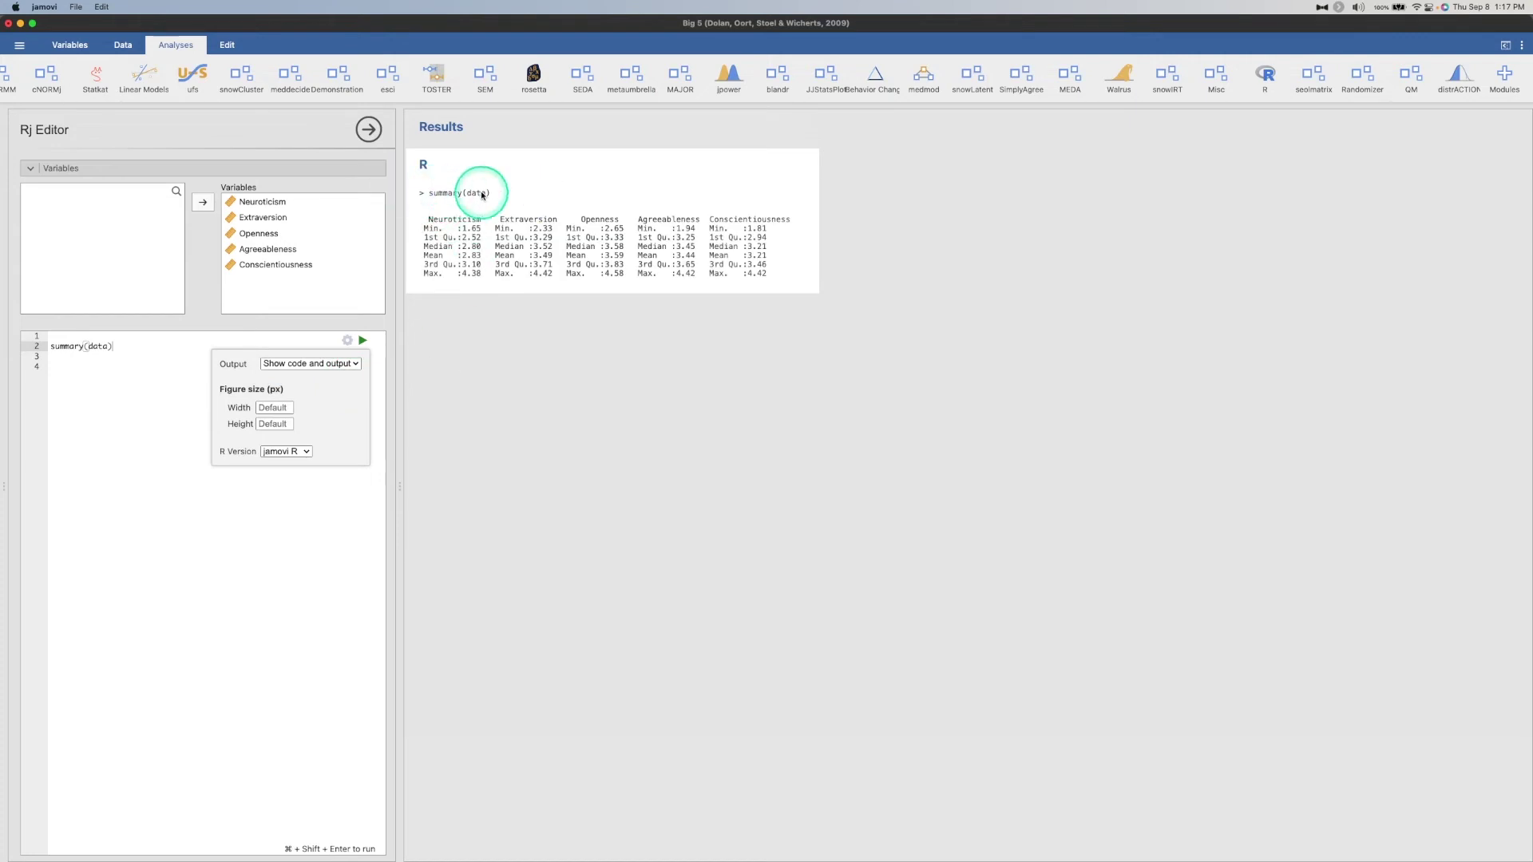
Try the R result's right-click actions and heading editing, then edit the figure width (1000 px)
right_click(438, 161)
key(Escape)
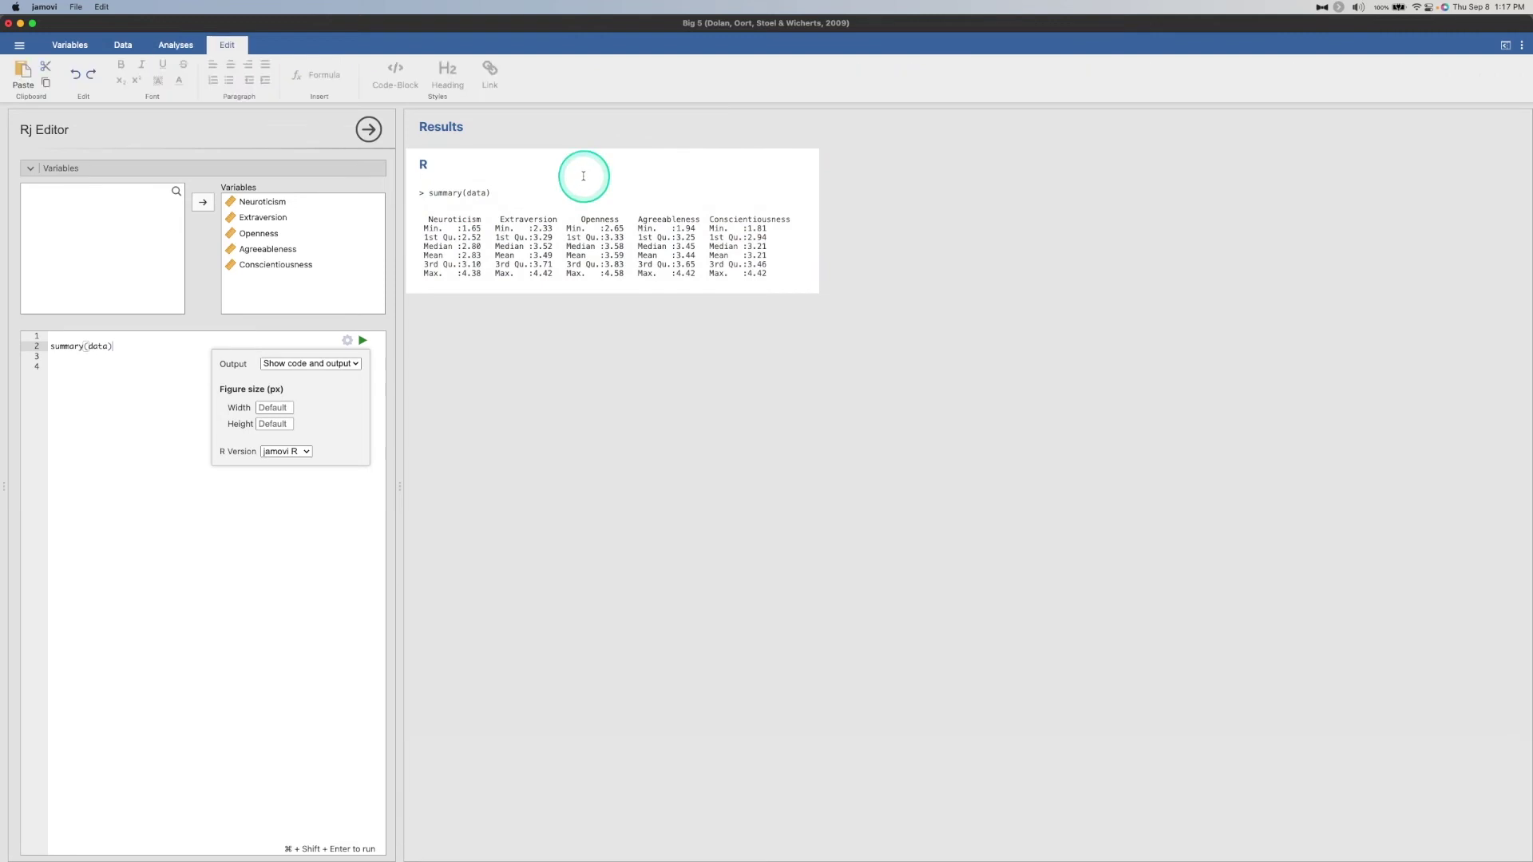
click(444, 160)
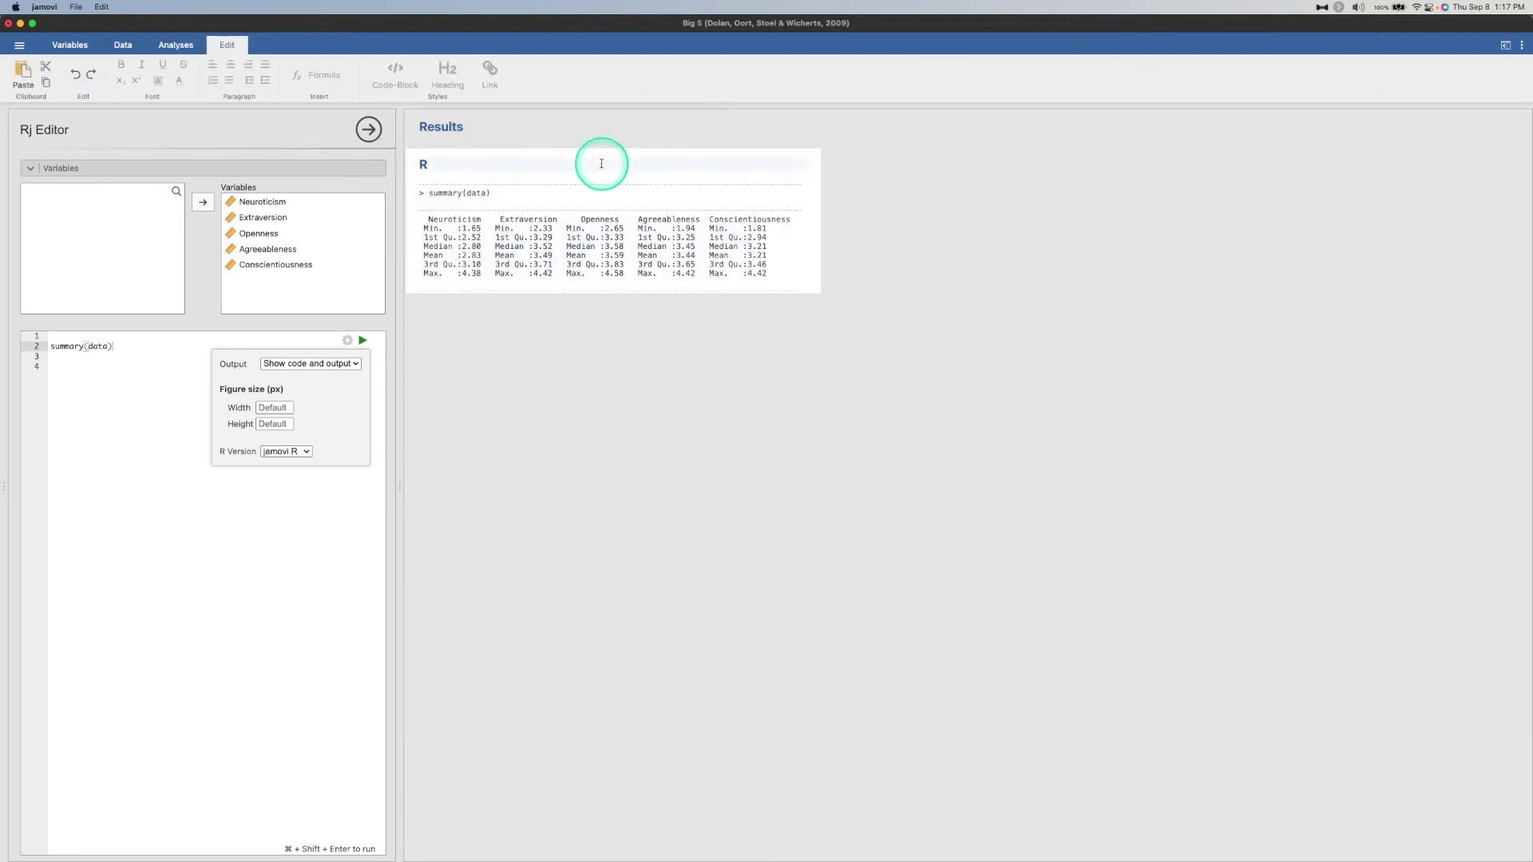
right_click(530, 160)
key(Escape)
right_click(467, 168)
click(463, 167)
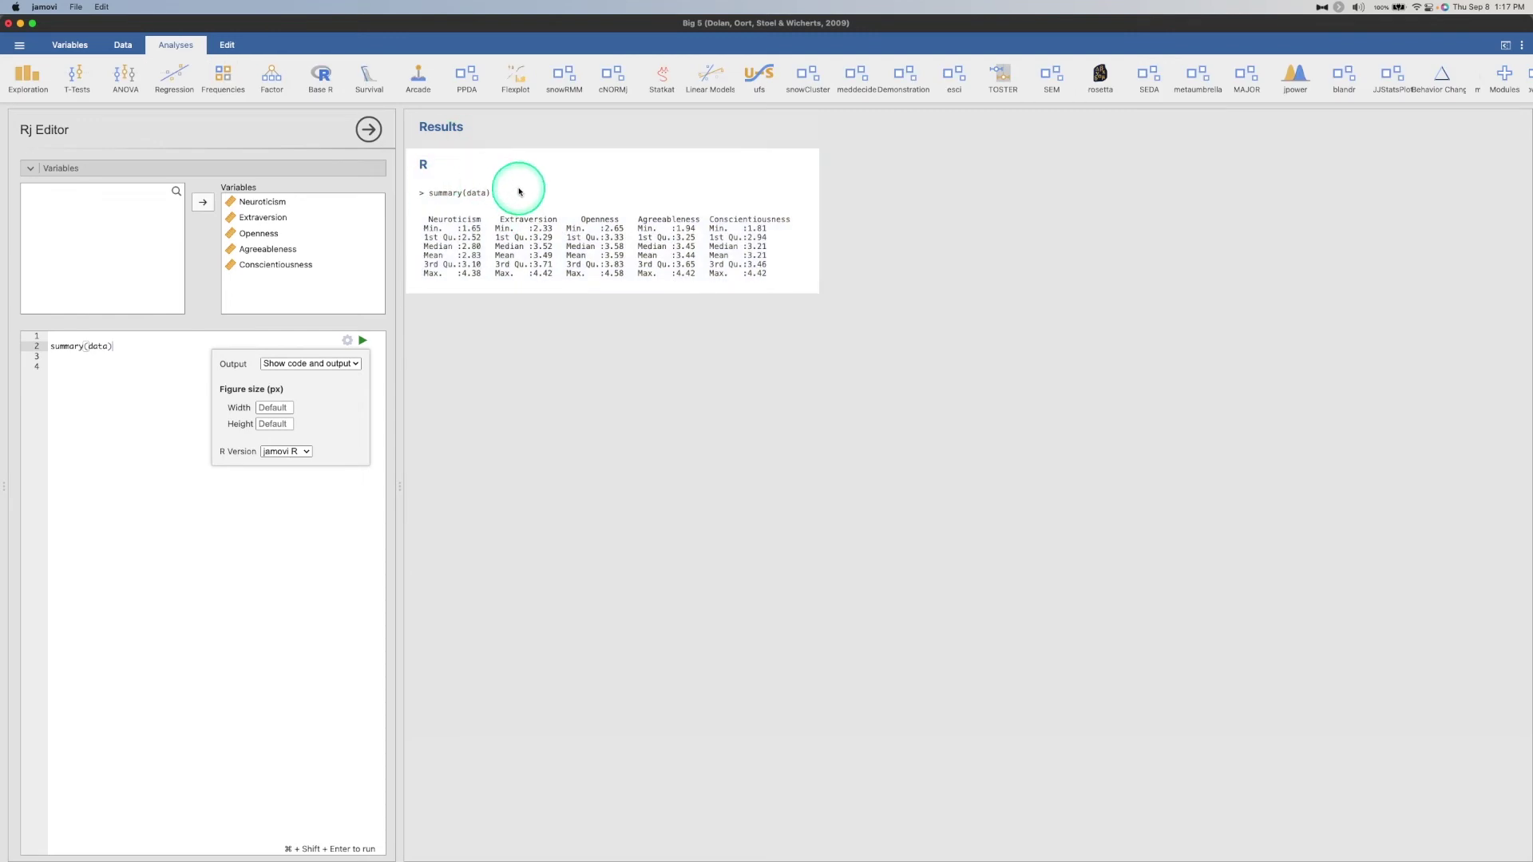
click(421, 162)
click(473, 162)
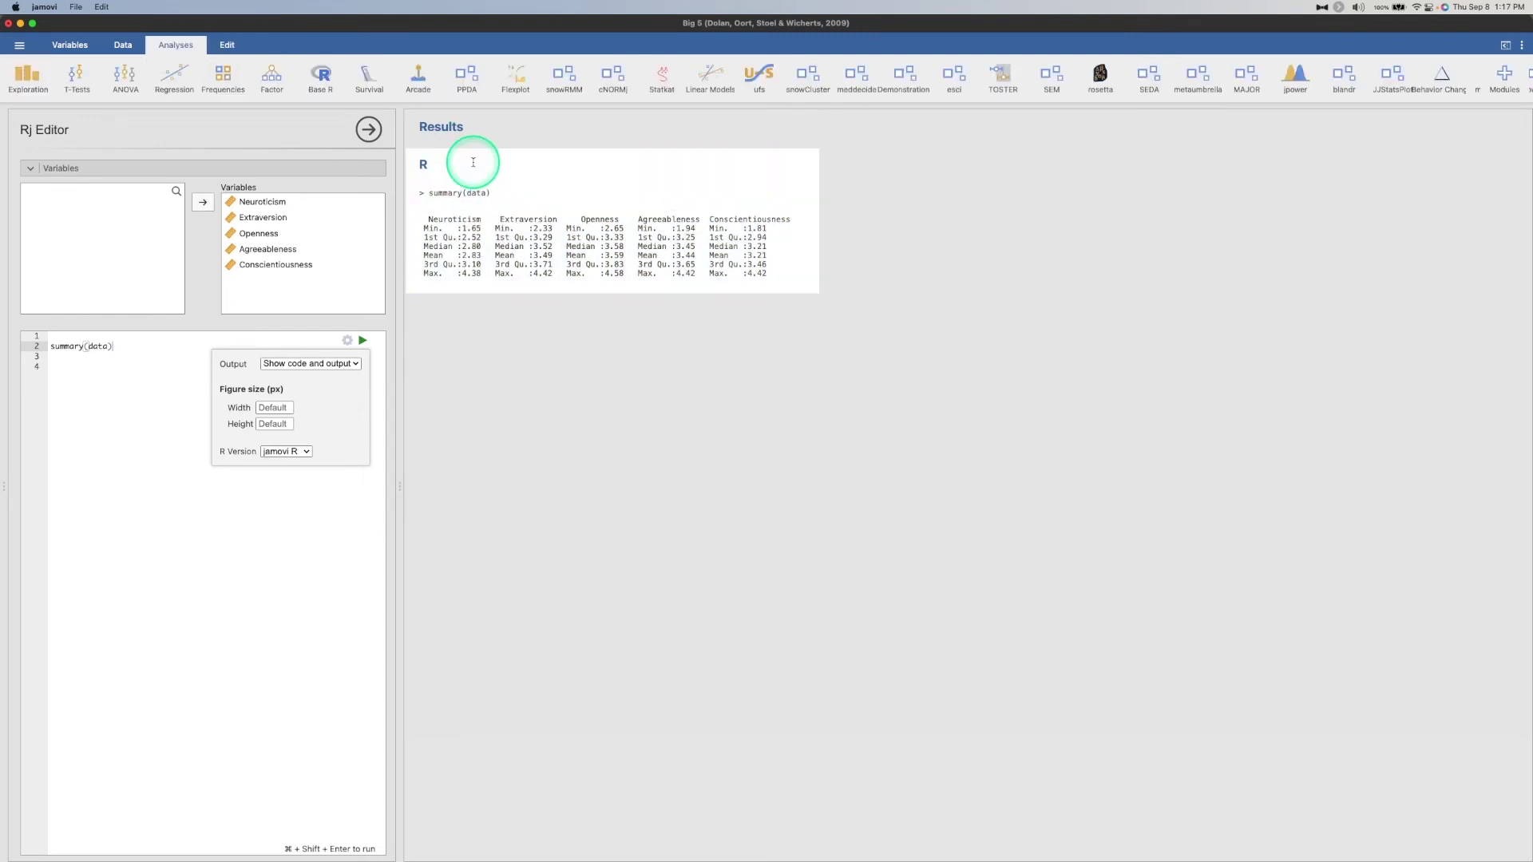
double_click(507, 171)
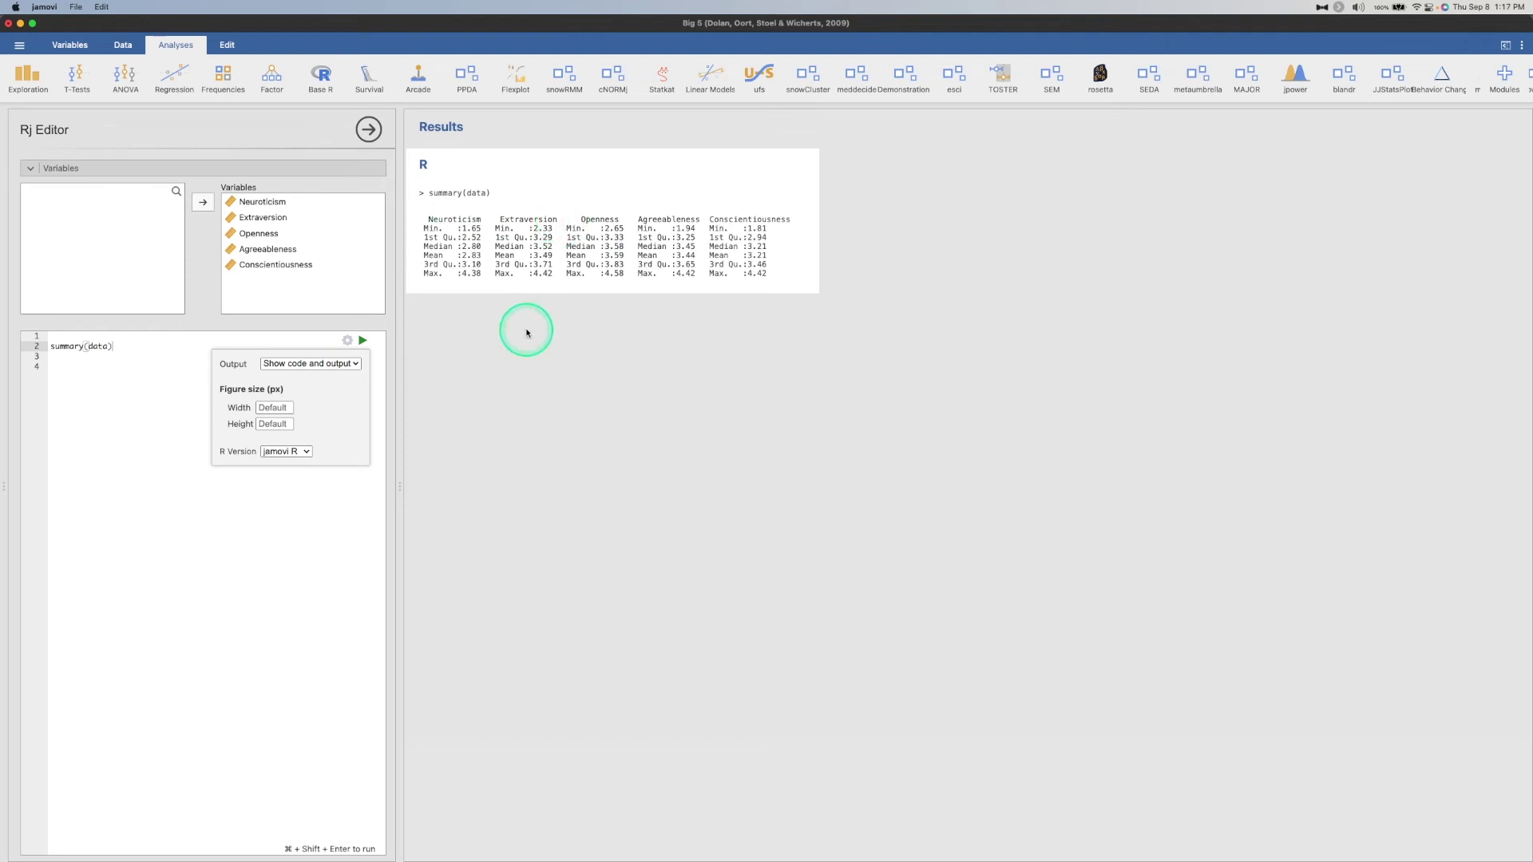
click(274, 407)
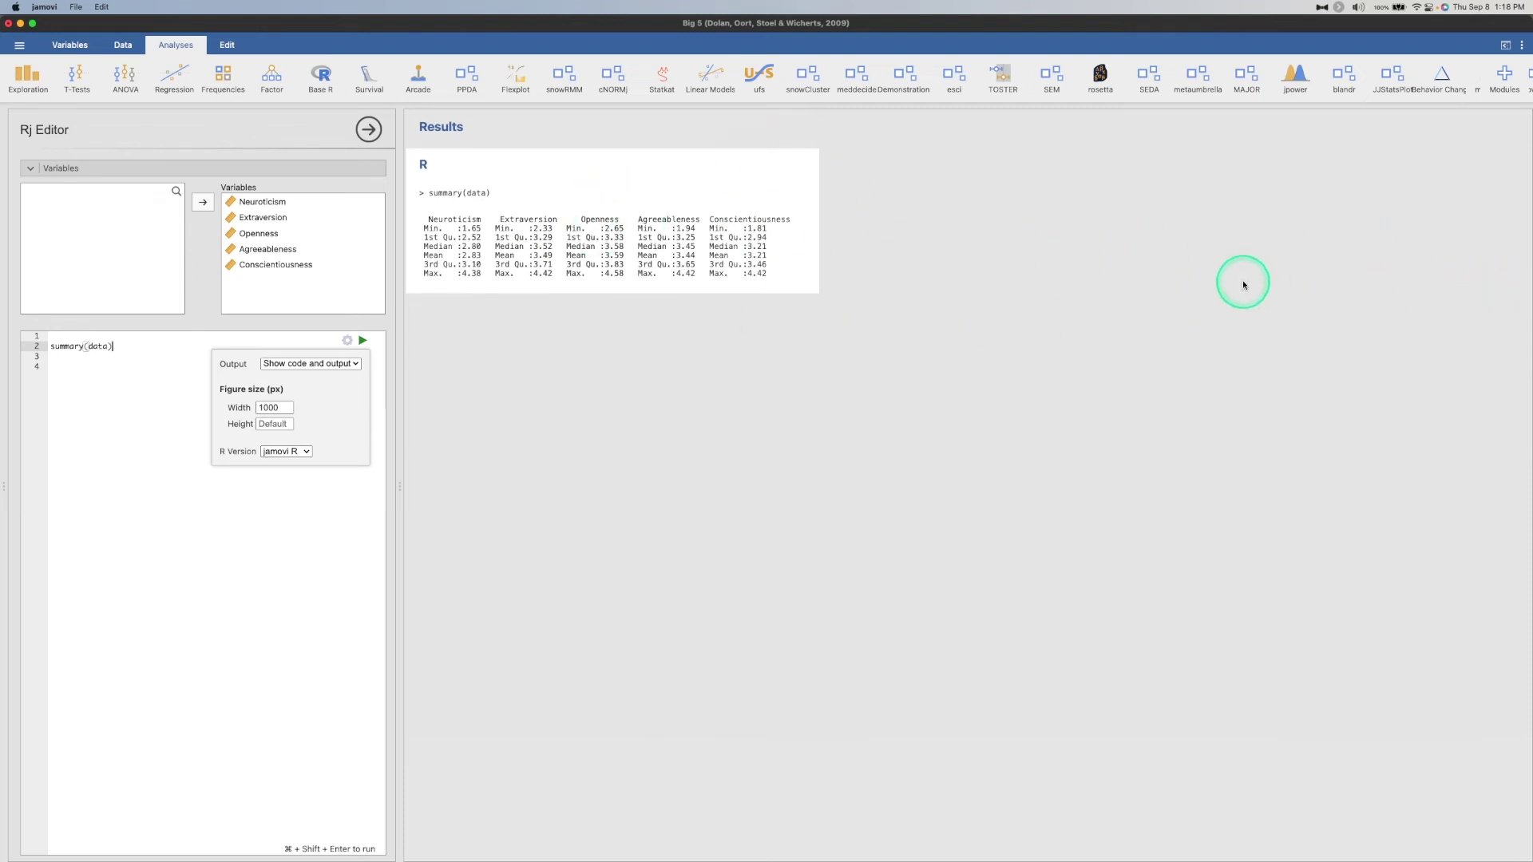
Clear the figure width from 1000 back to Default and open the R Version choices
click(275, 408)
key(BackSpace)
click(343, 414)
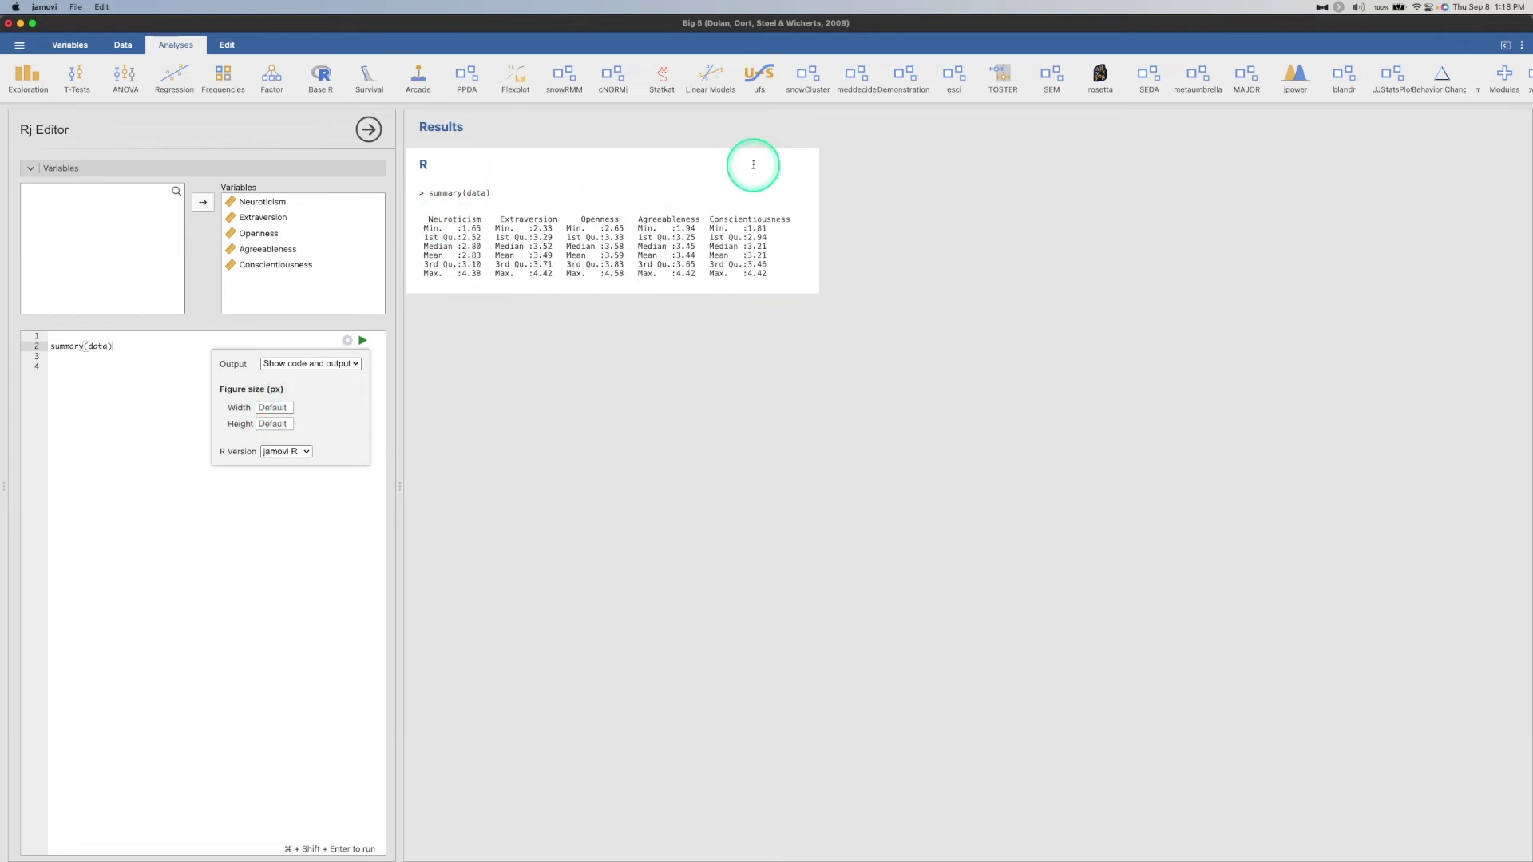
click(301, 452)
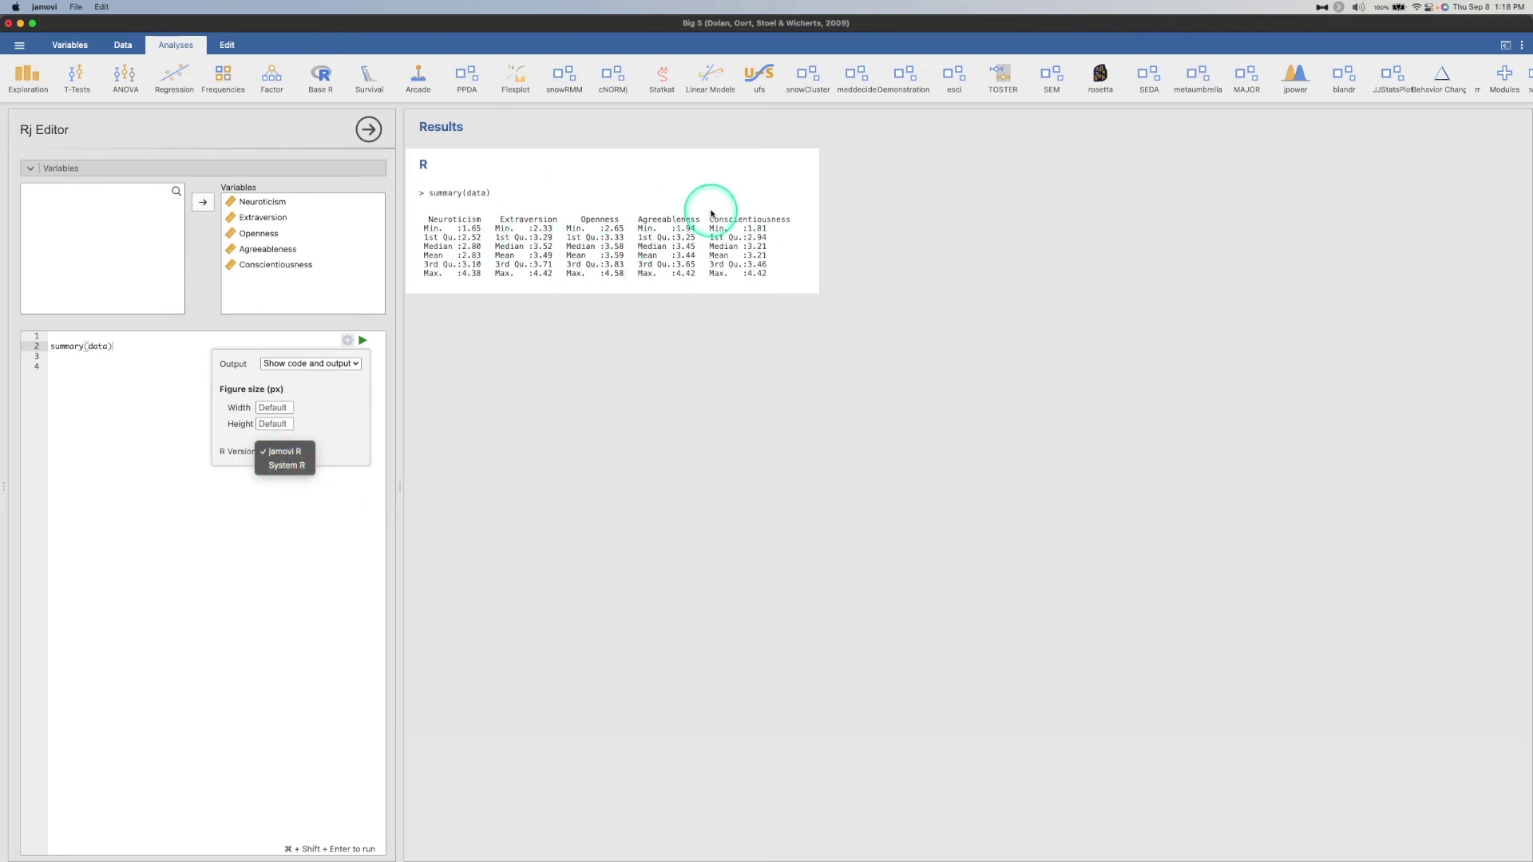
Try System R, then restore jamovi R as the R version and close the output options
click(293, 468)
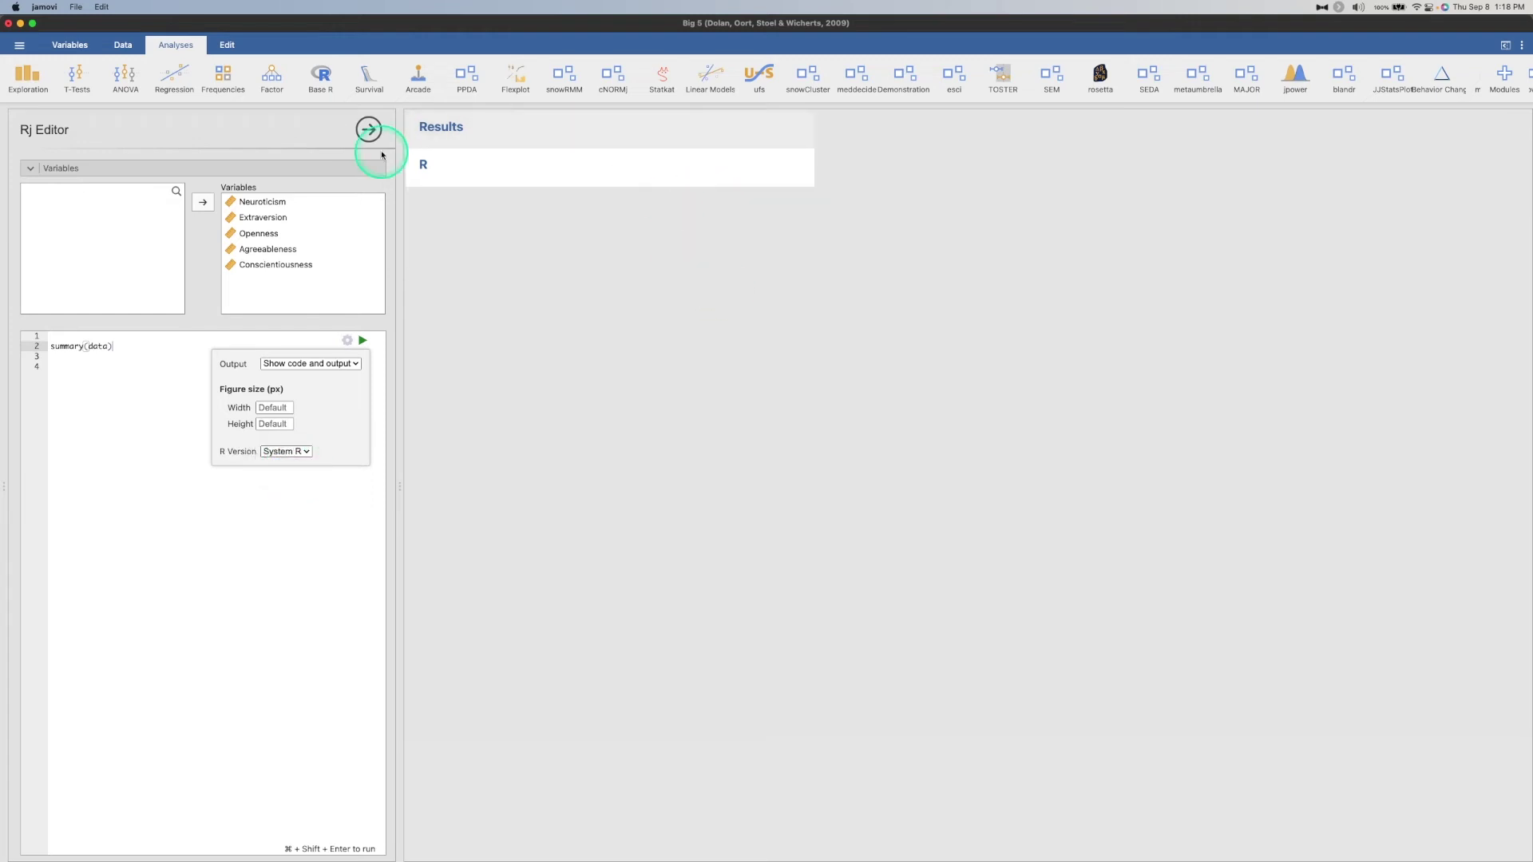
click(136, 346)
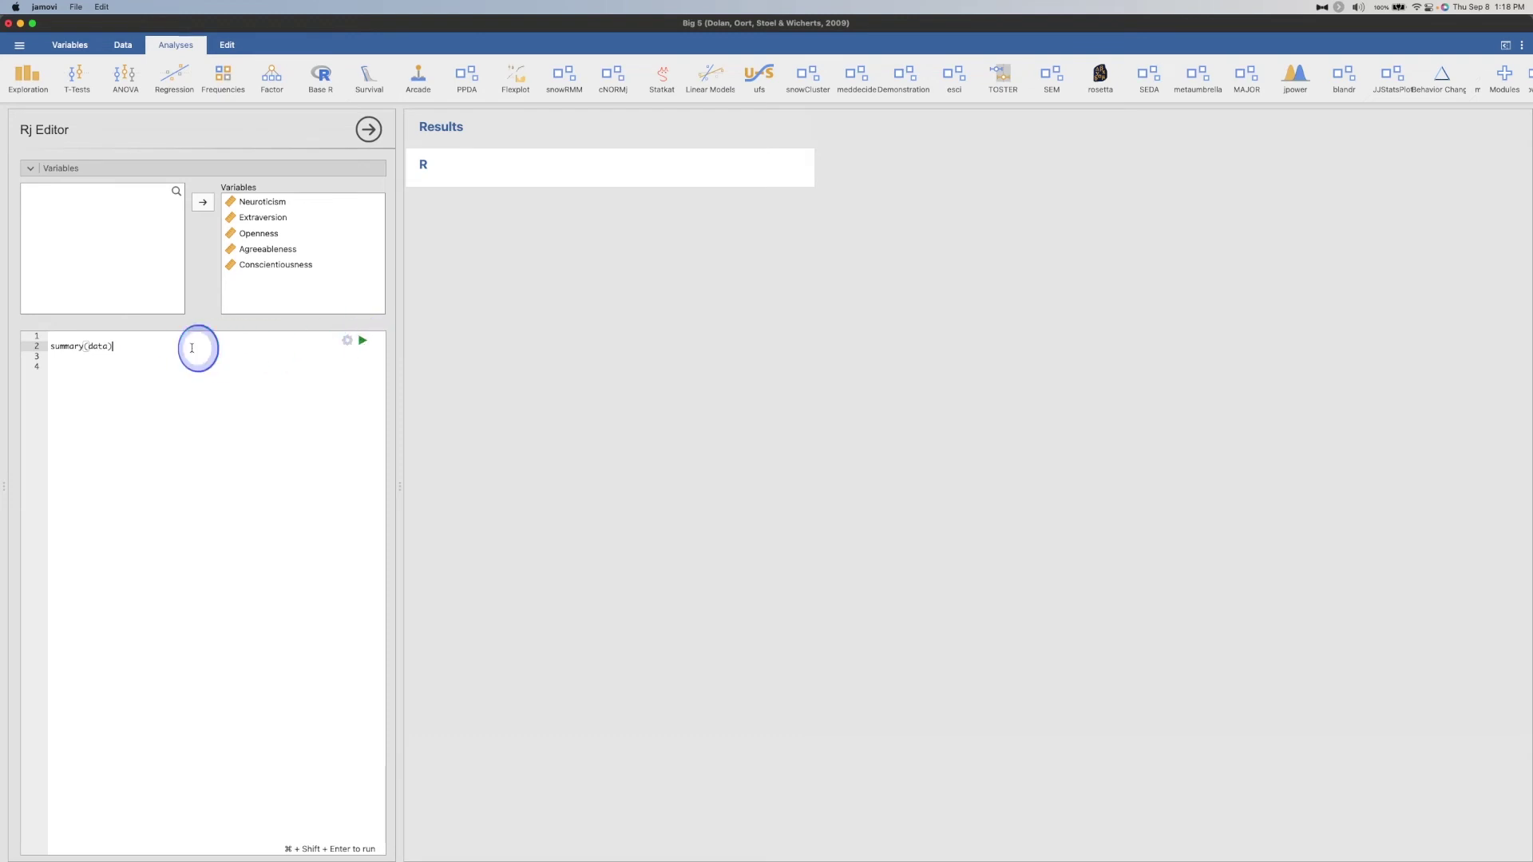
click(347, 340)
click(312, 452)
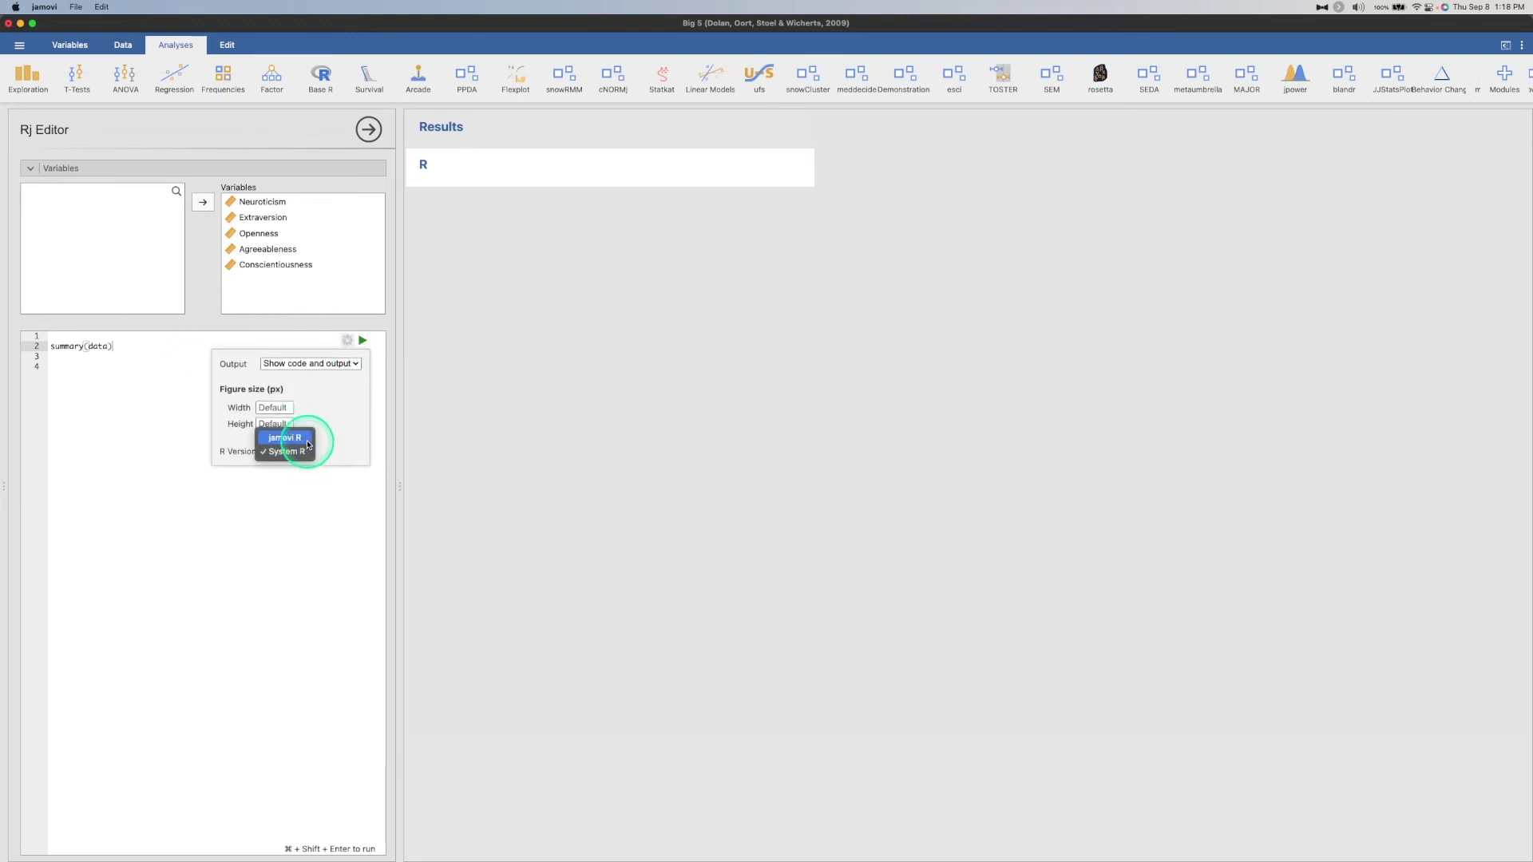
click(301, 438)
click(289, 452)
click(324, 427)
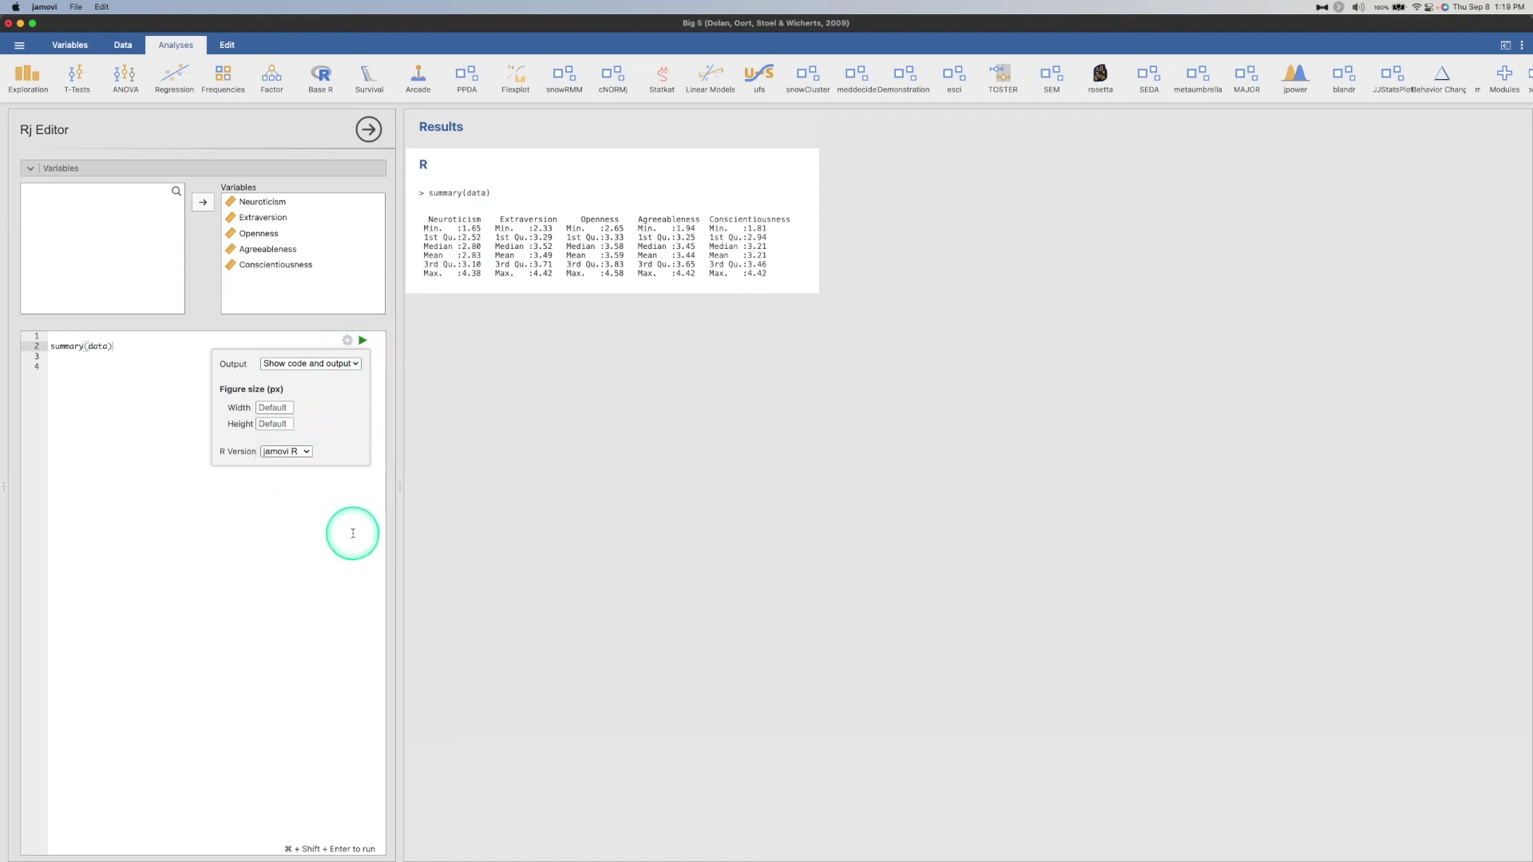
click(250, 507)
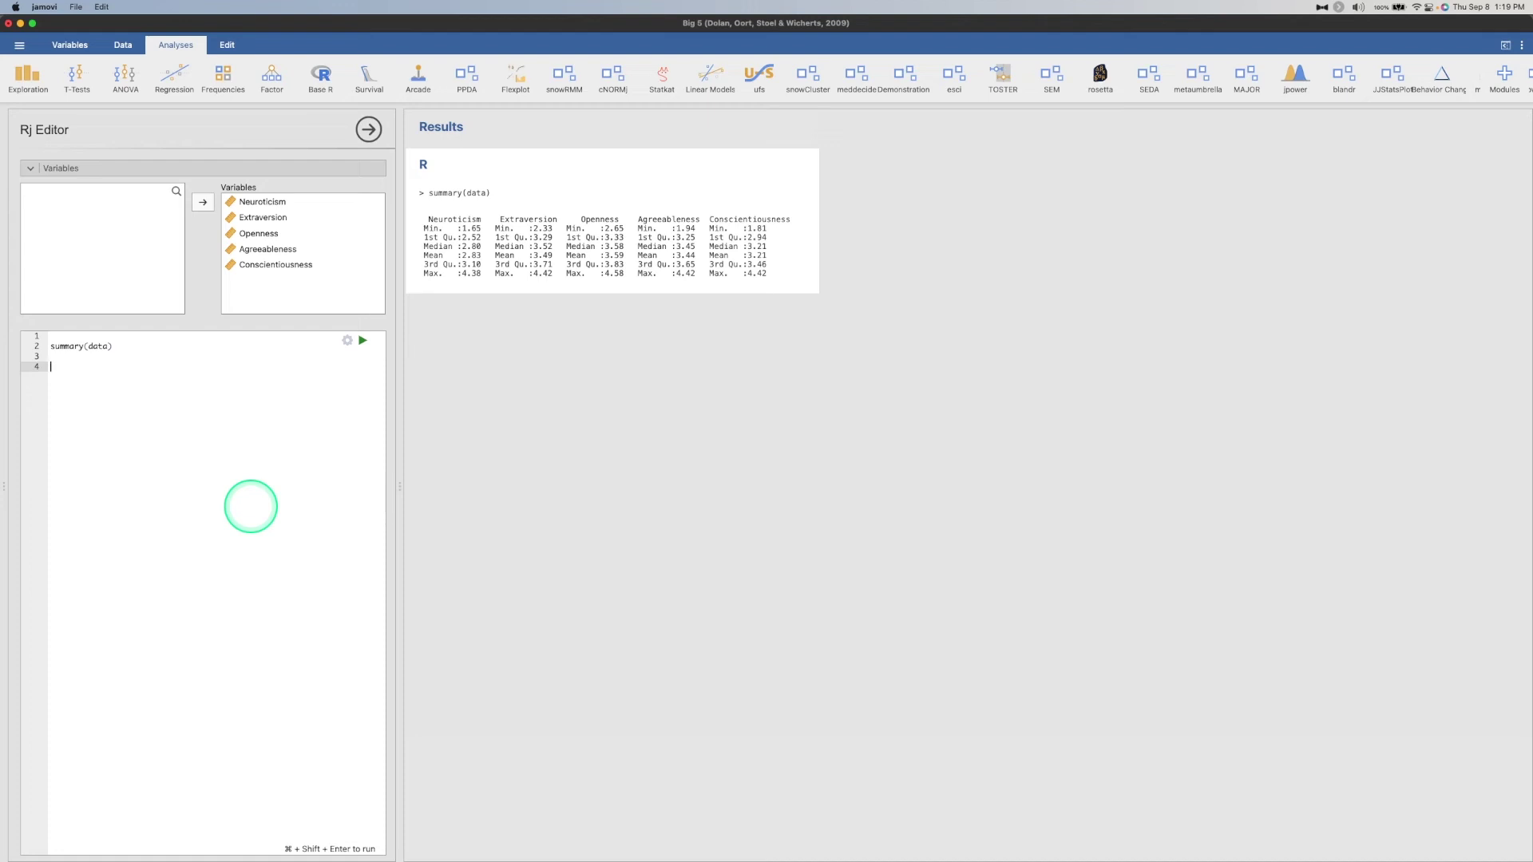
Add head(data) on line 4 and run it, then glance at the Big 5 spreadsheet
text(head)
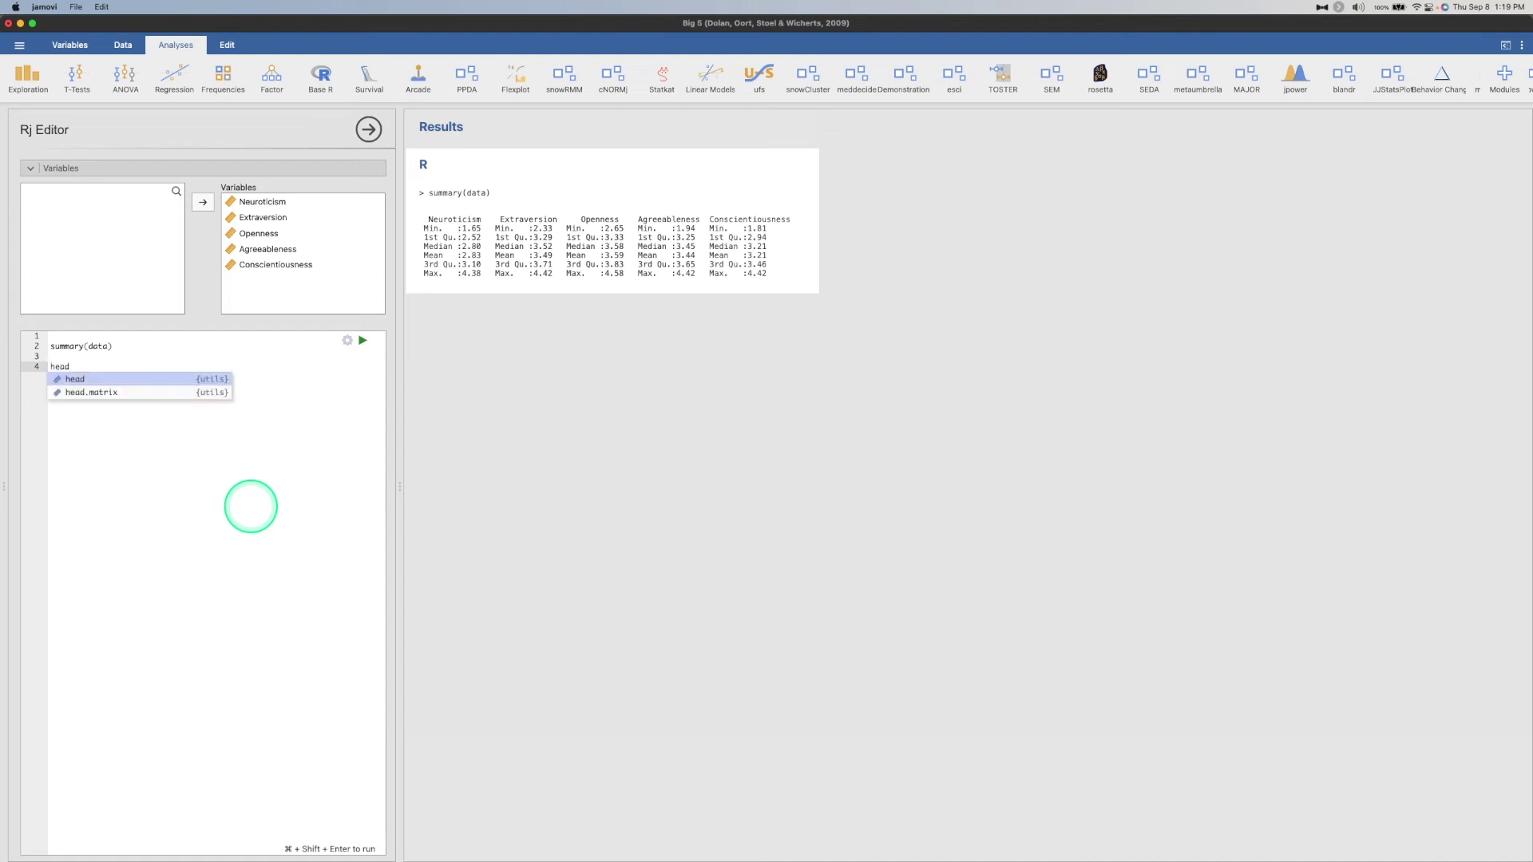
text((data()
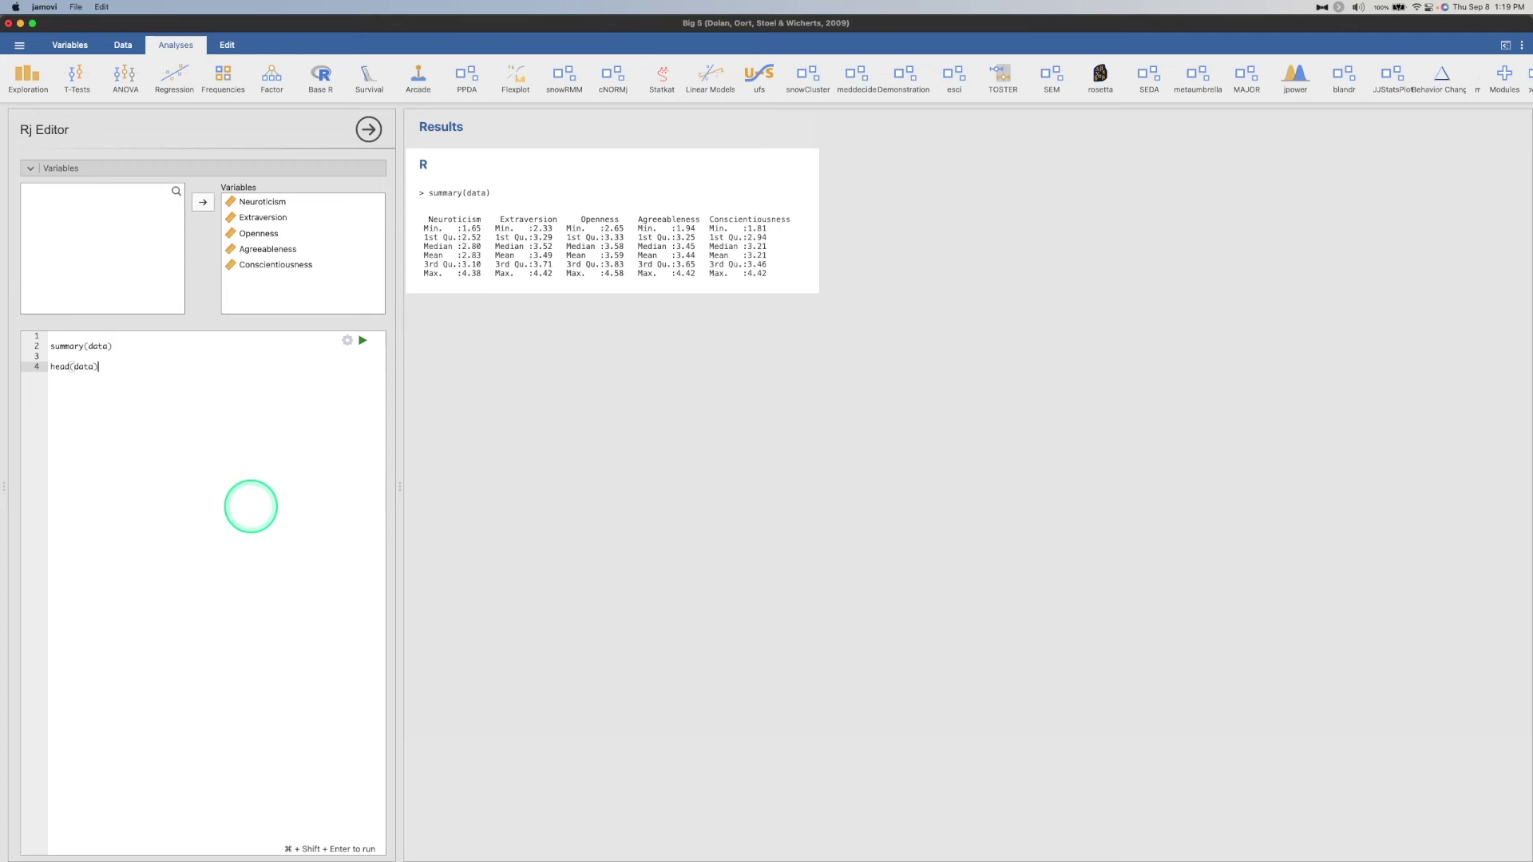
key(super+shift+Return)
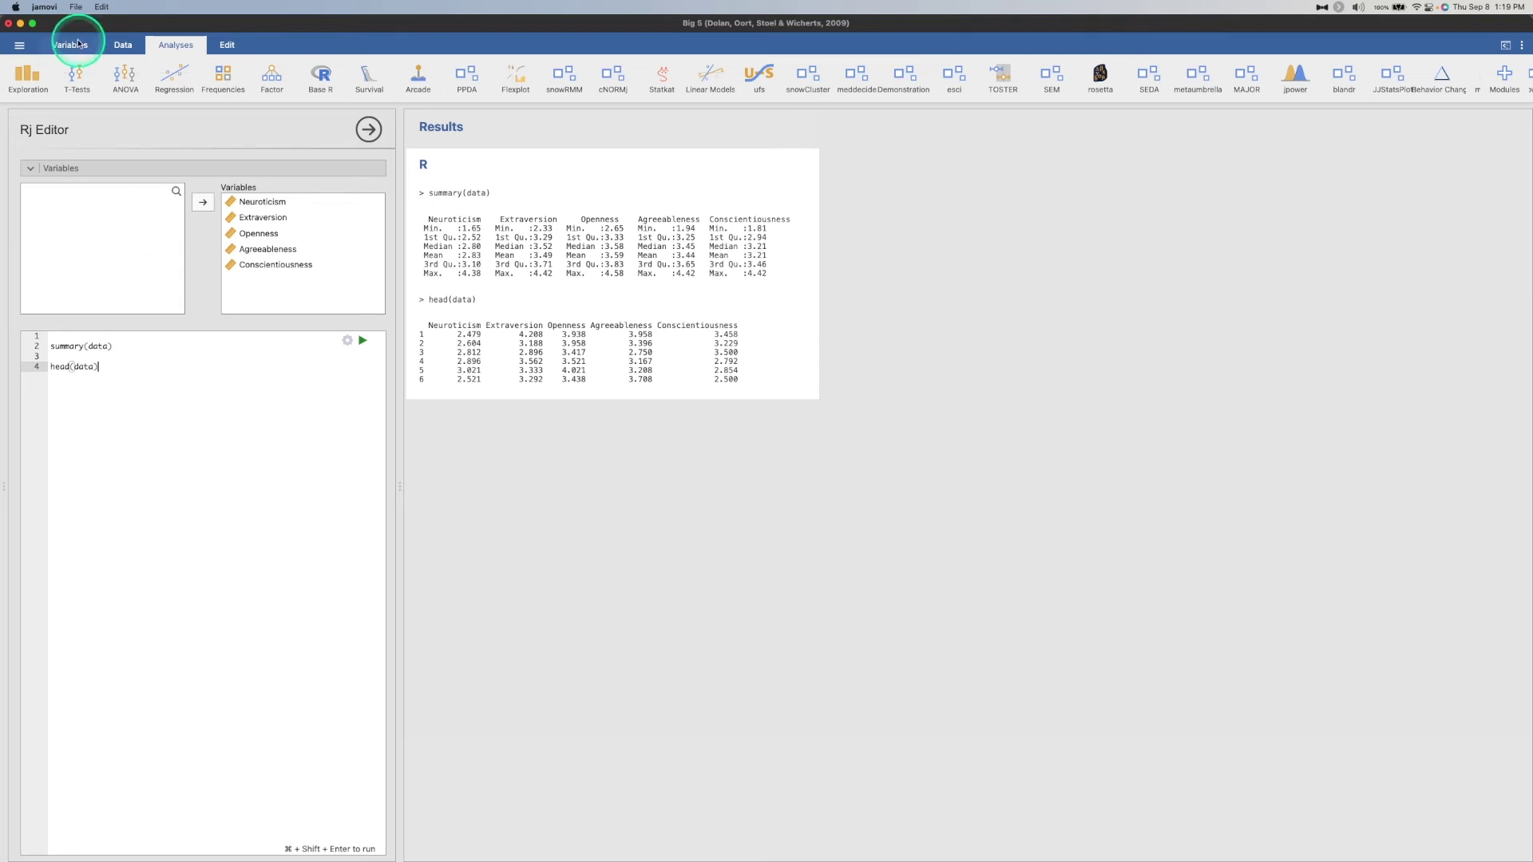
click(120, 46)
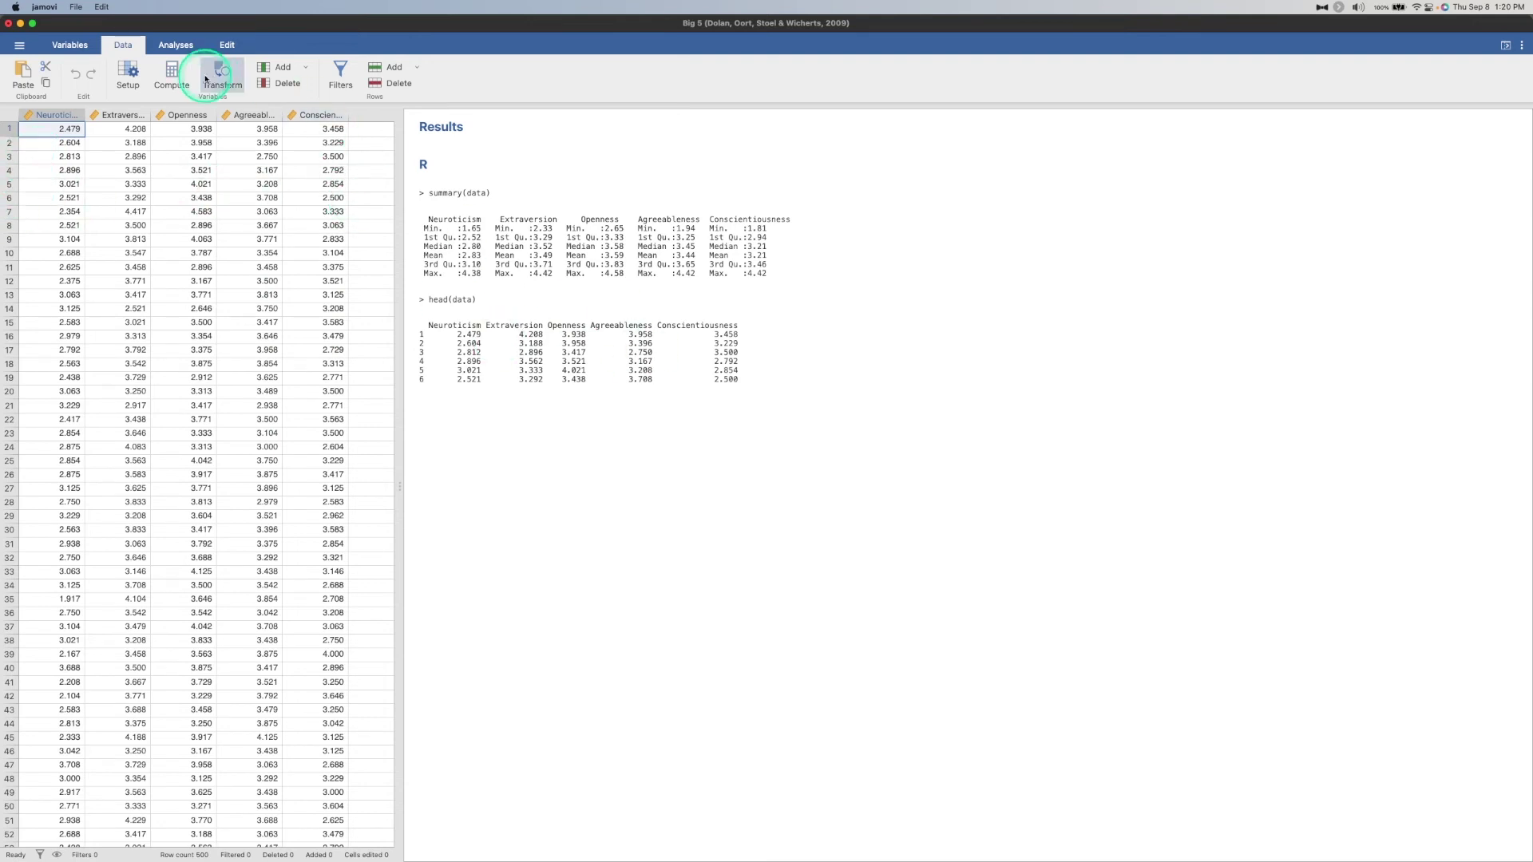
click(176, 45)
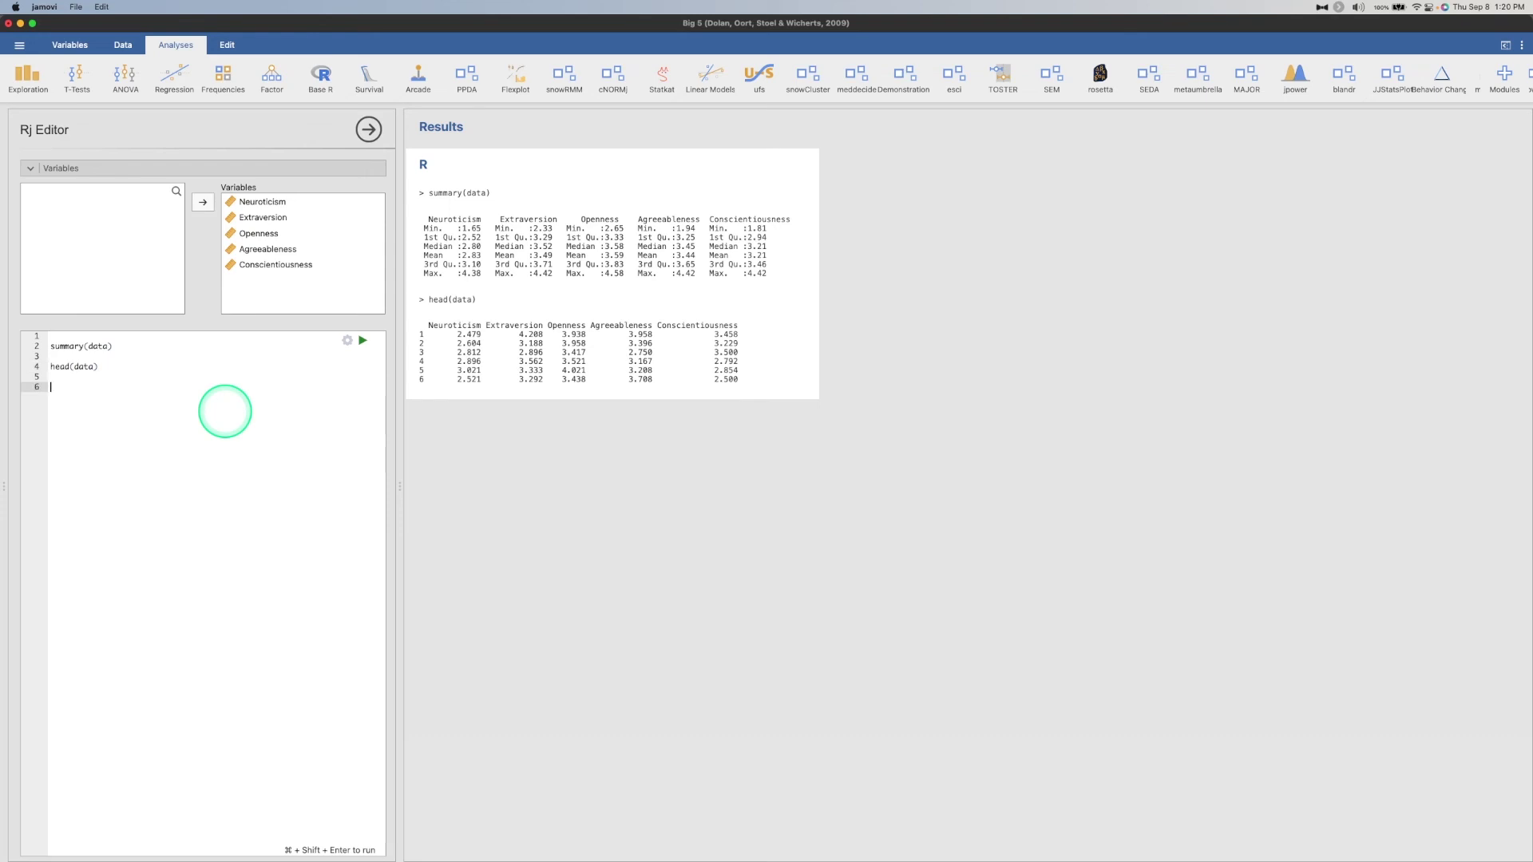
Add cor(data) on line 6 and run it to print the Big 5 correlation matrix
text(cor)
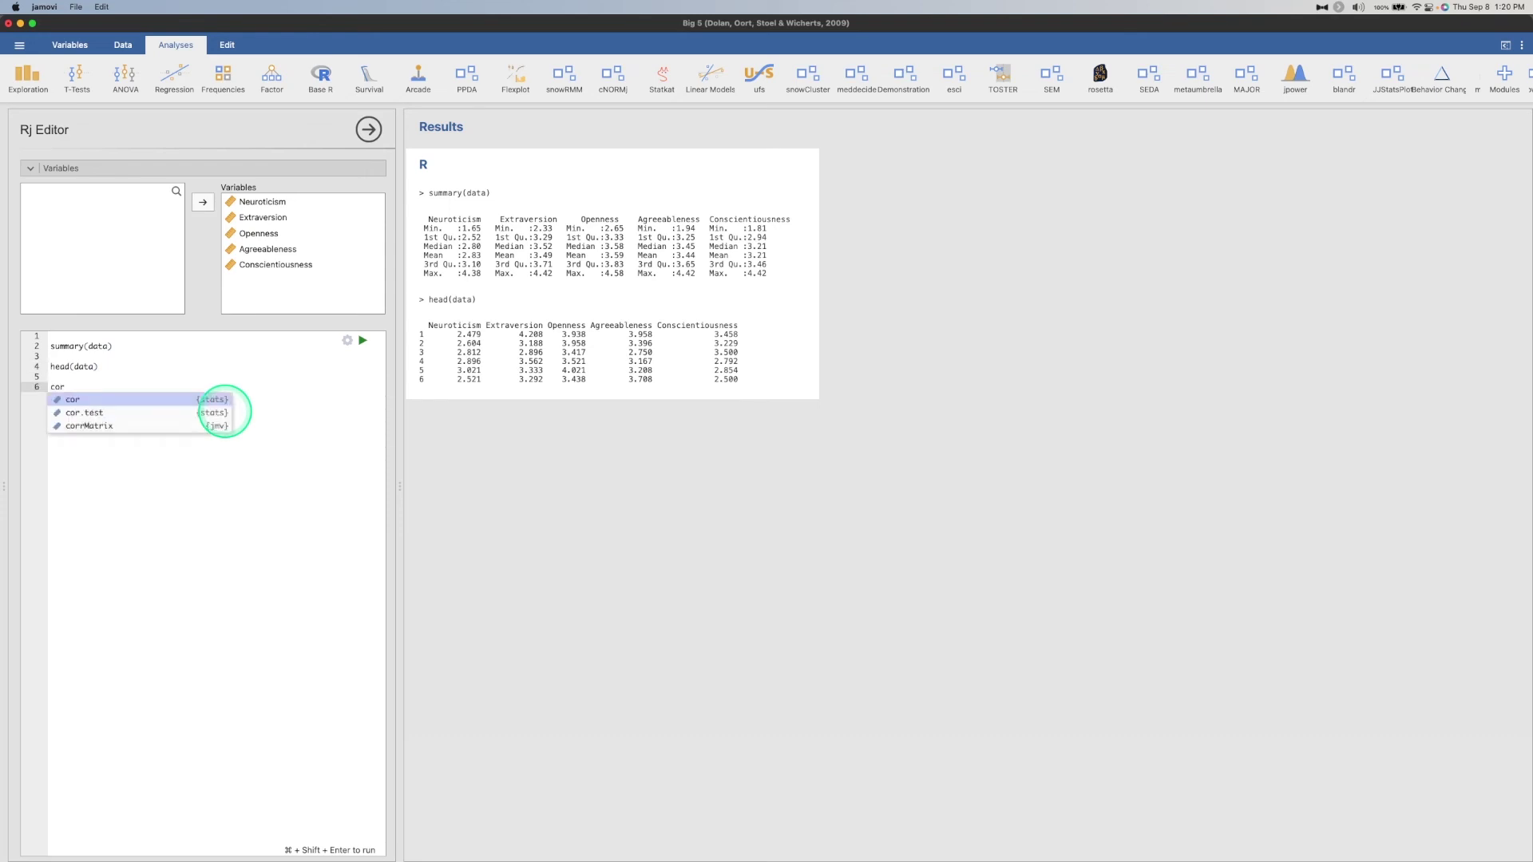
text((data)
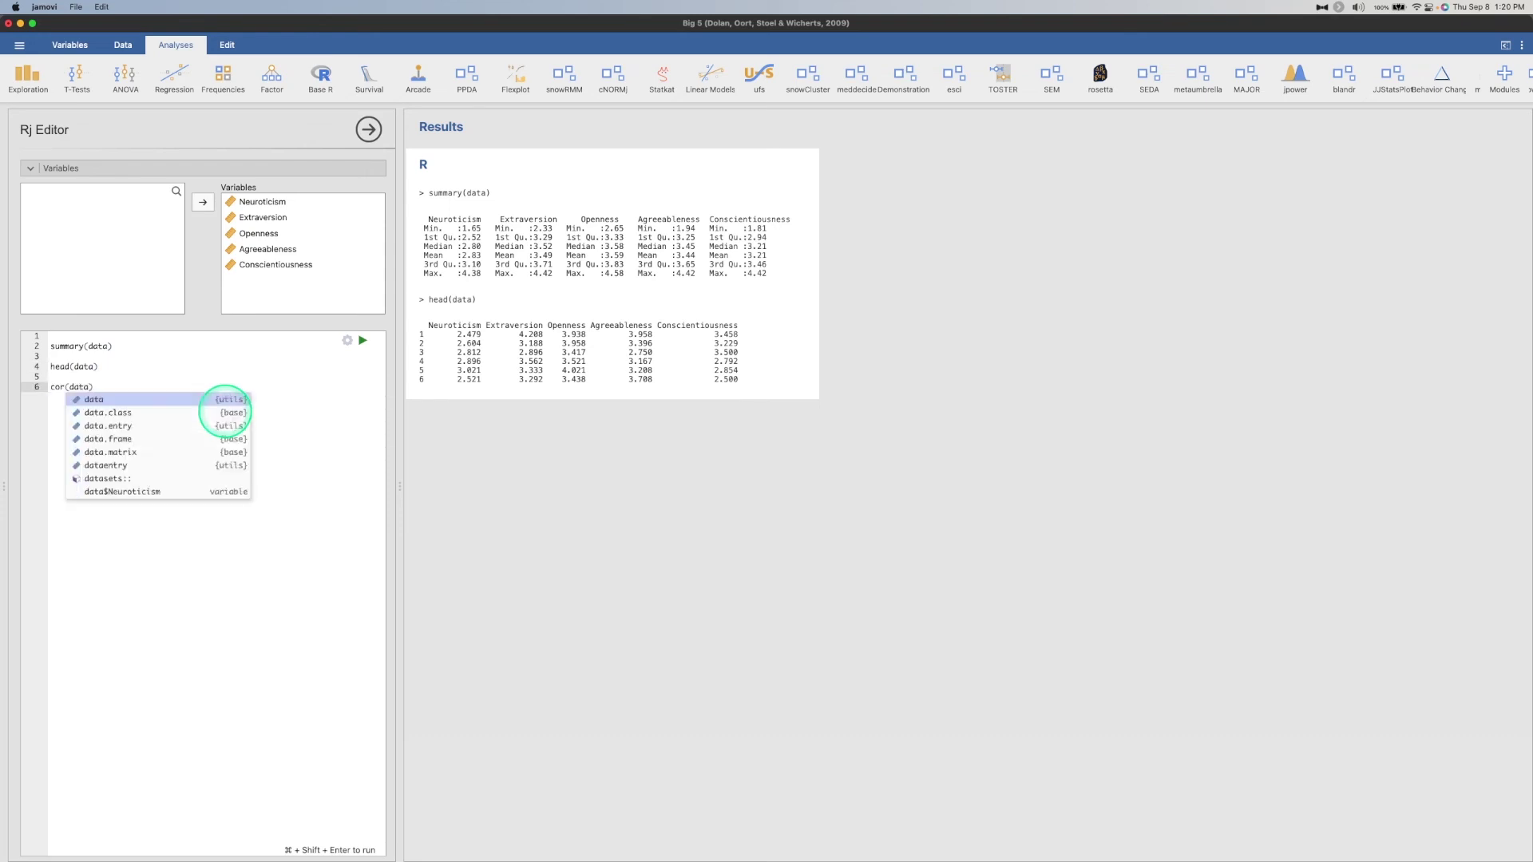
key(Return)
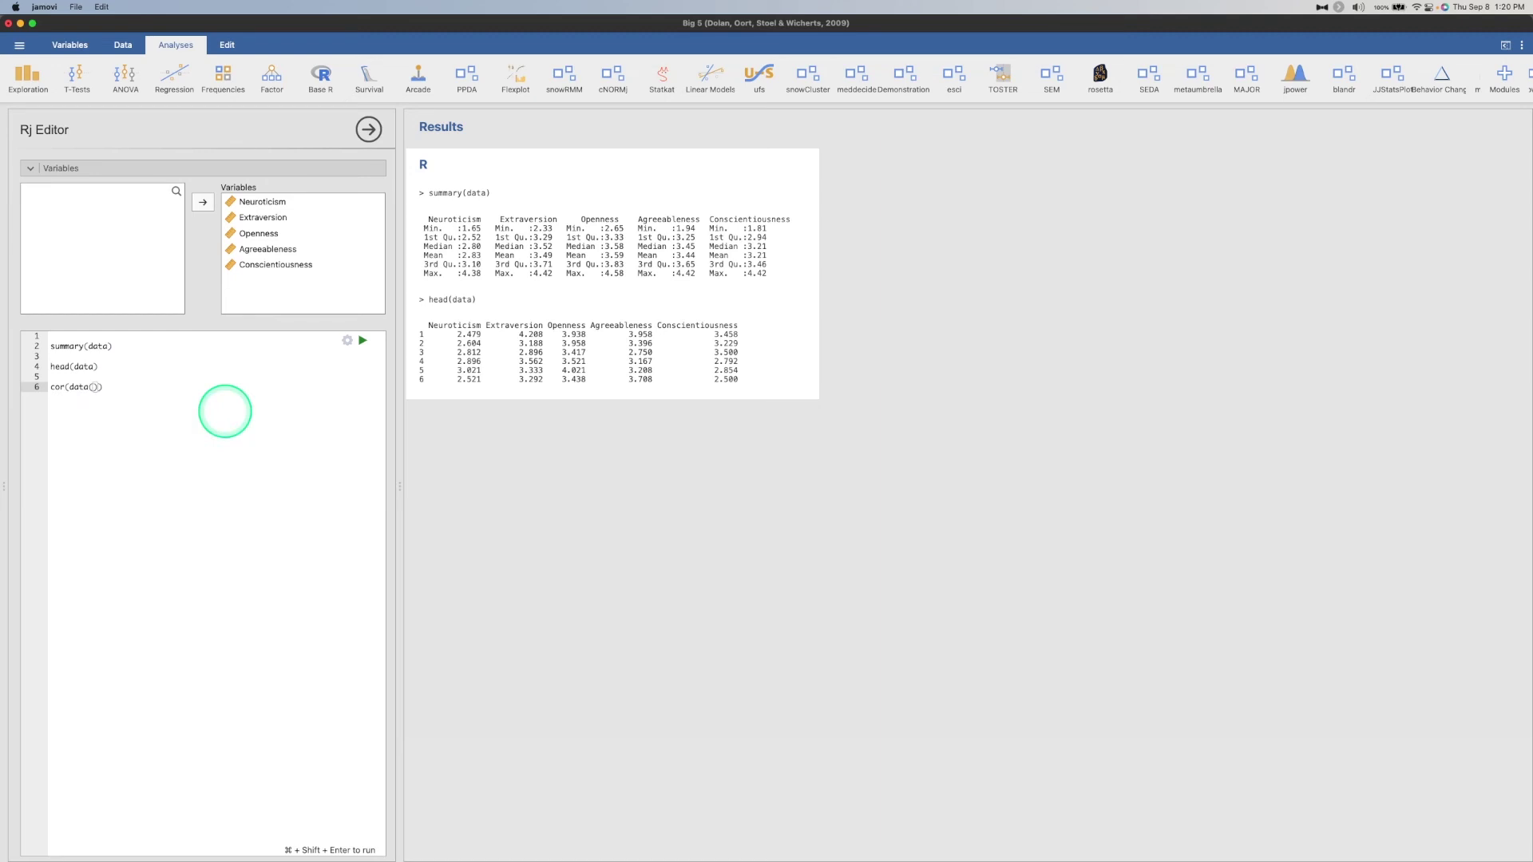
key(super+shift+Return)
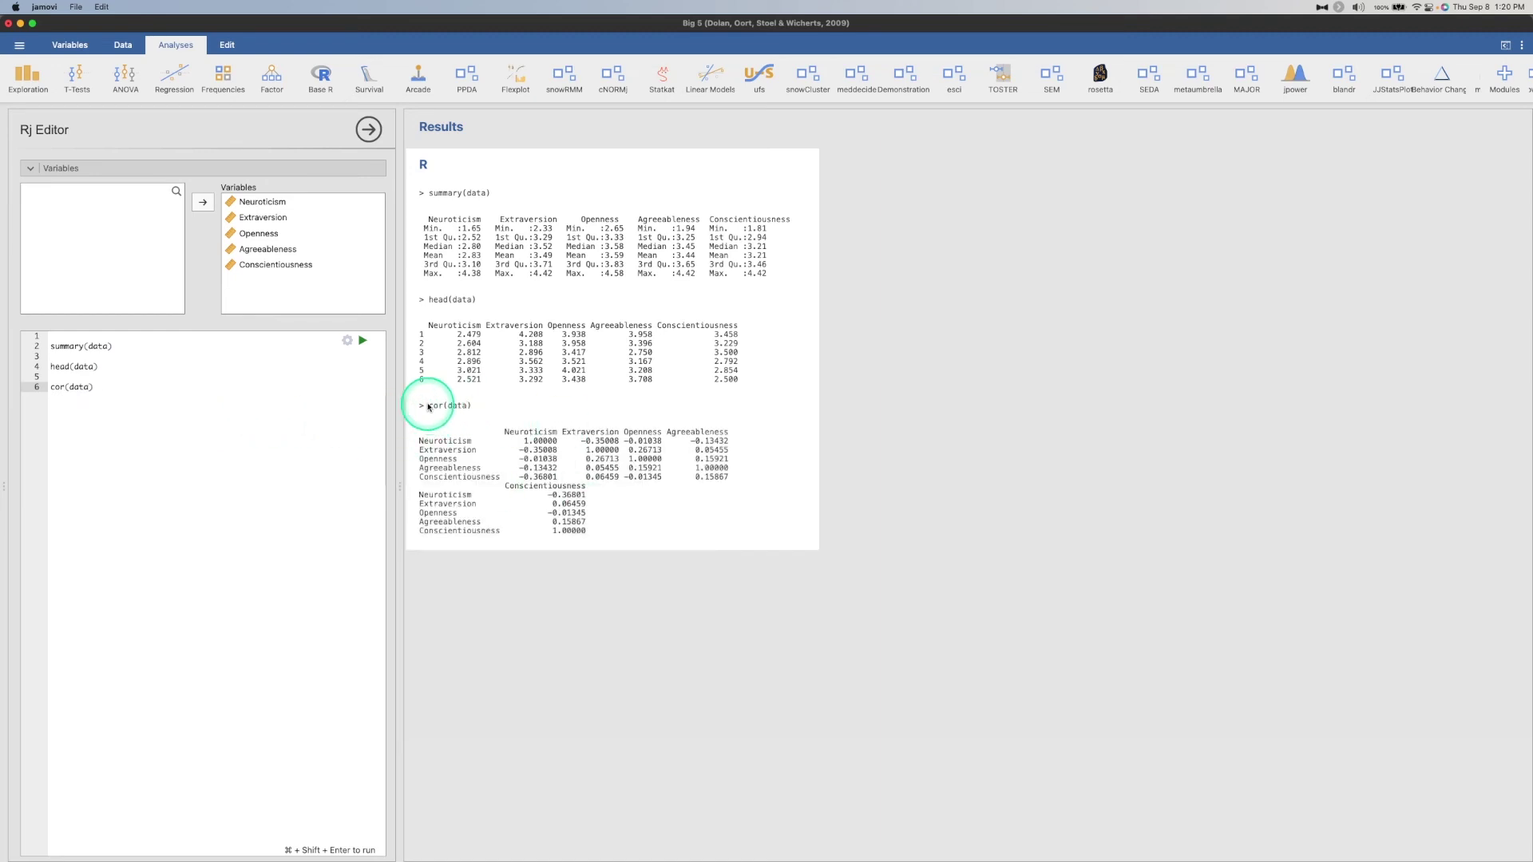
click(347, 340)
click(272, 407)
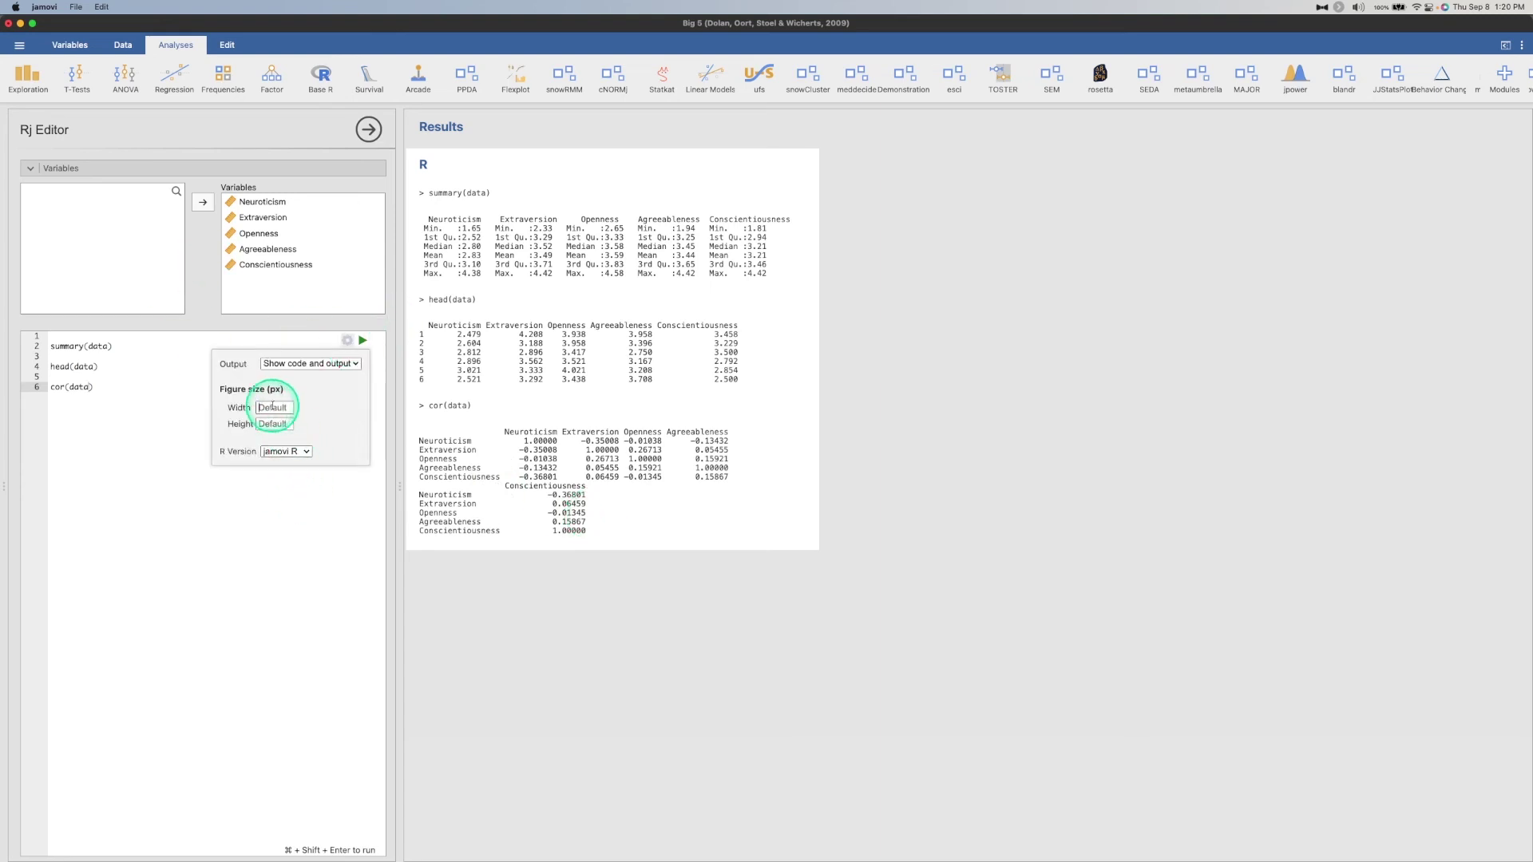
Set the figure size to 1080 px wide by 1000 px high and close the output options
click(277, 424)
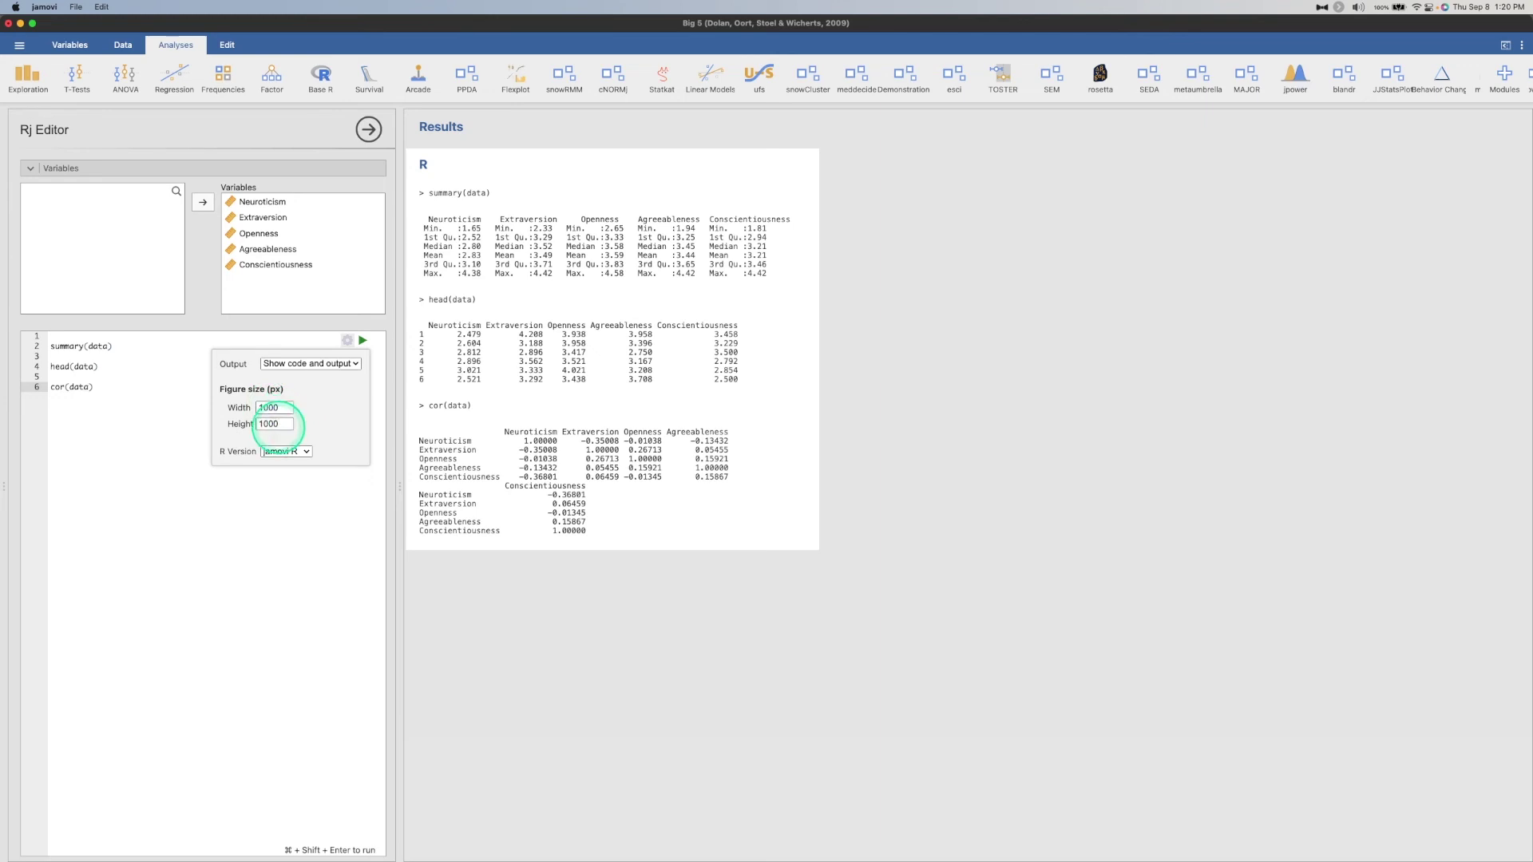
double_click(293, 407)
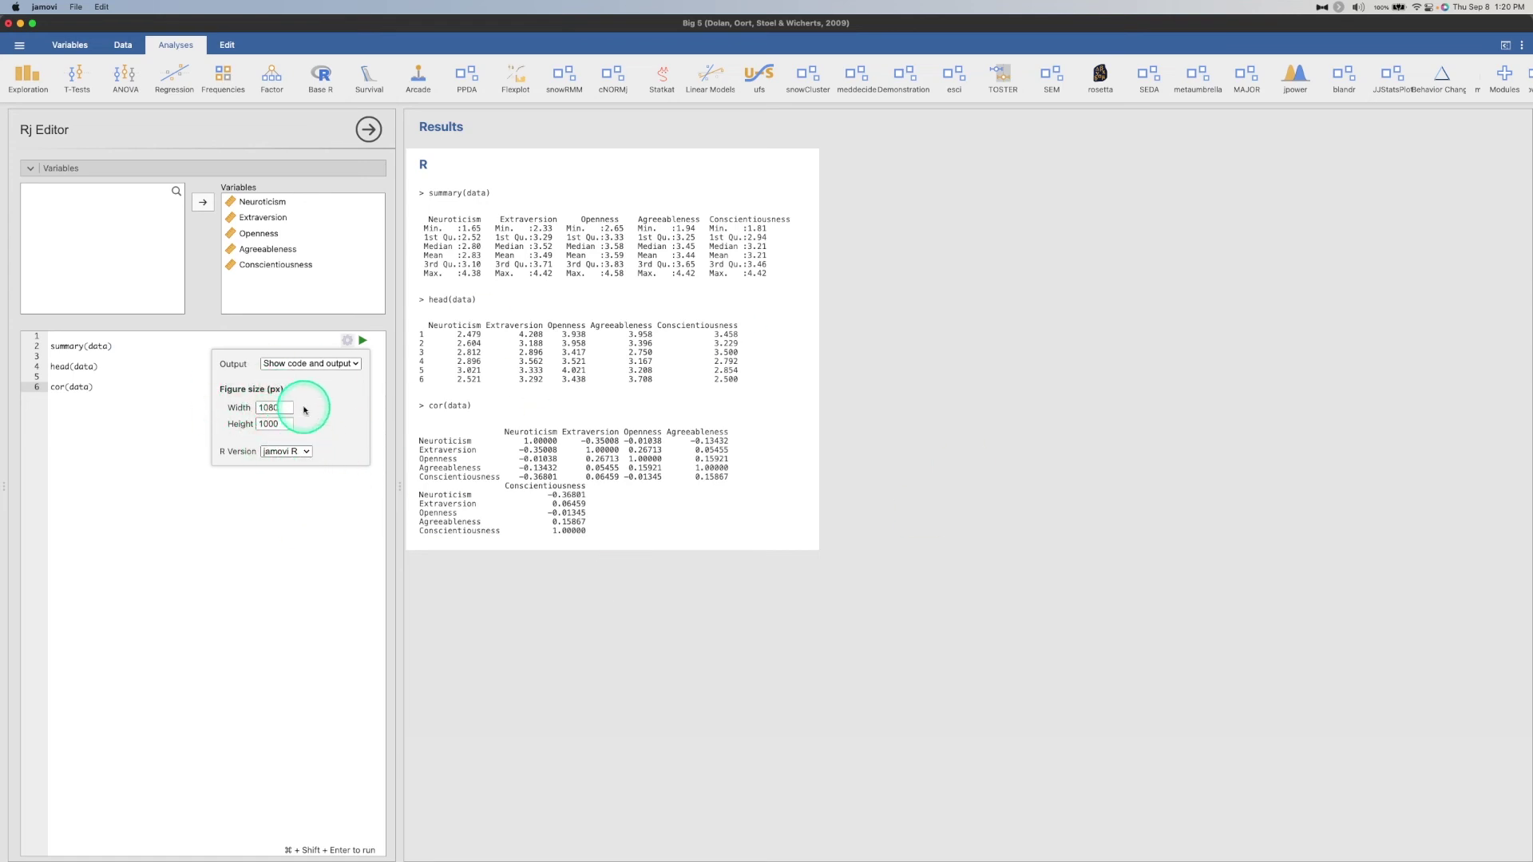
click(382, 474)
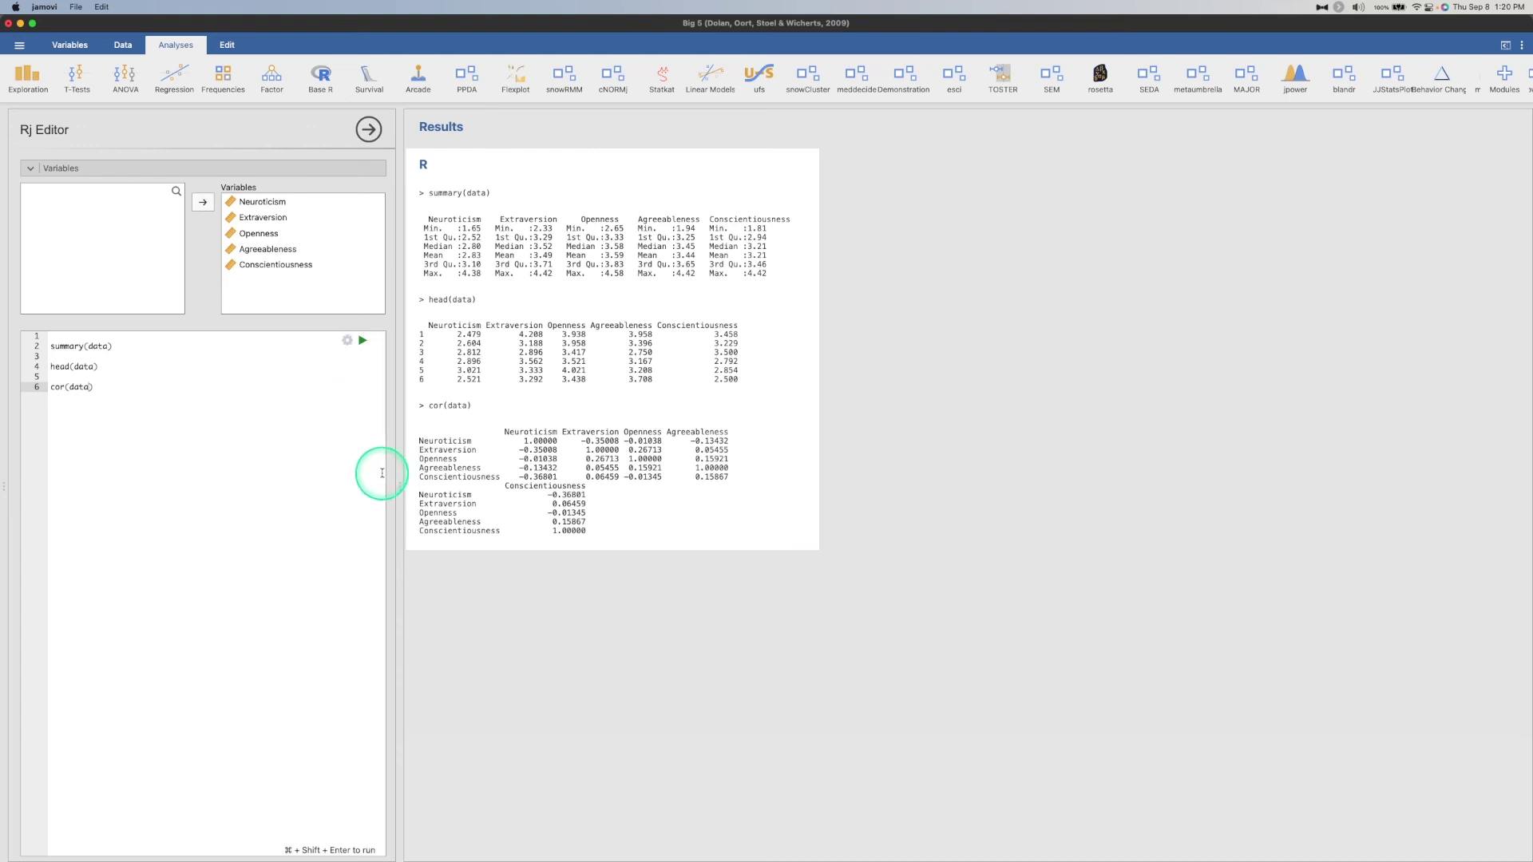